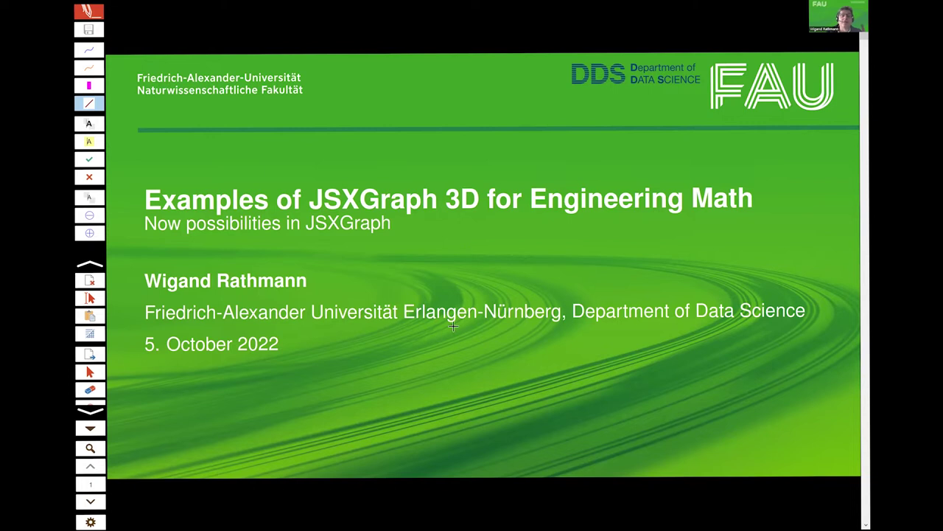
Show the Introduction slide and point out its focus topics with the laser pointer, circling the vector fields entry.
key(Page_Down)
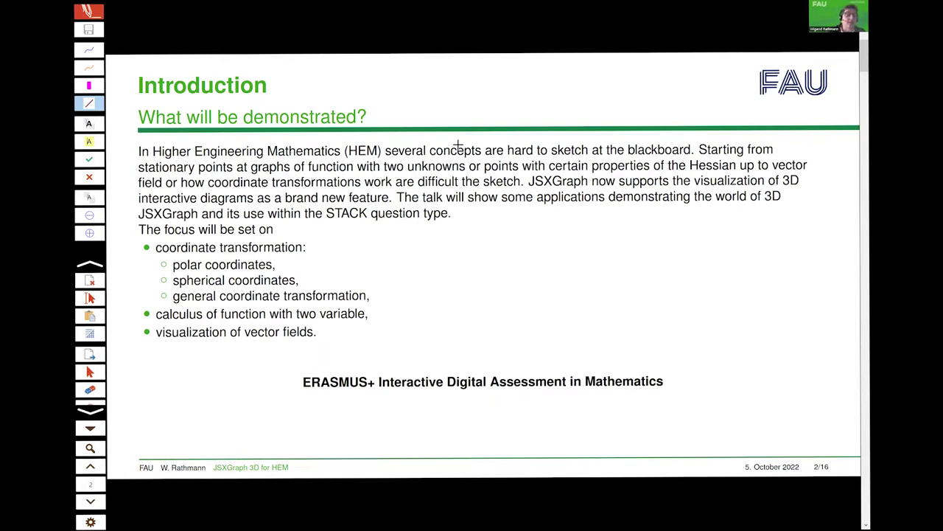
scroll(89, 339, down, 2)
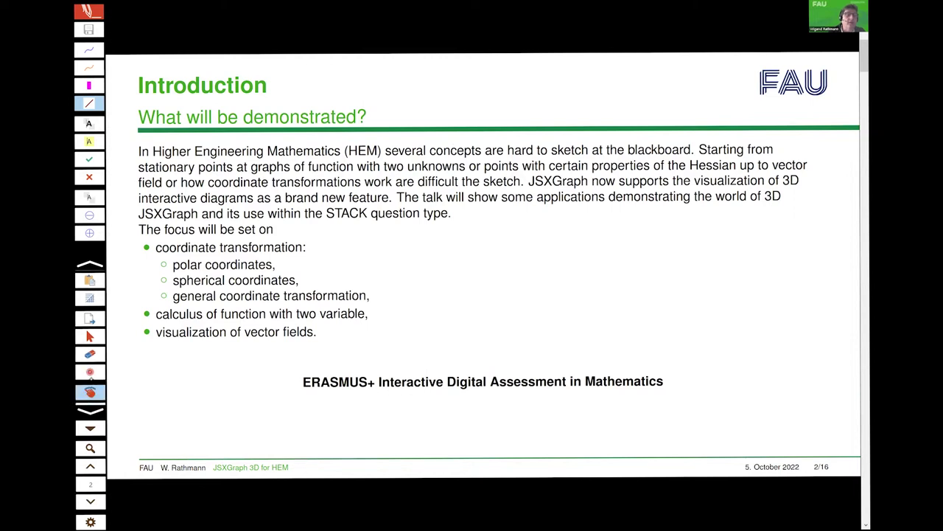
click(90, 371)
mouse_move(170, 231)
mouse_down()
mouse_move(177, 266)
mouse_move(332, 238)
mouse_move(198, 224)
mouse_move(150, 236)
mouse_up()
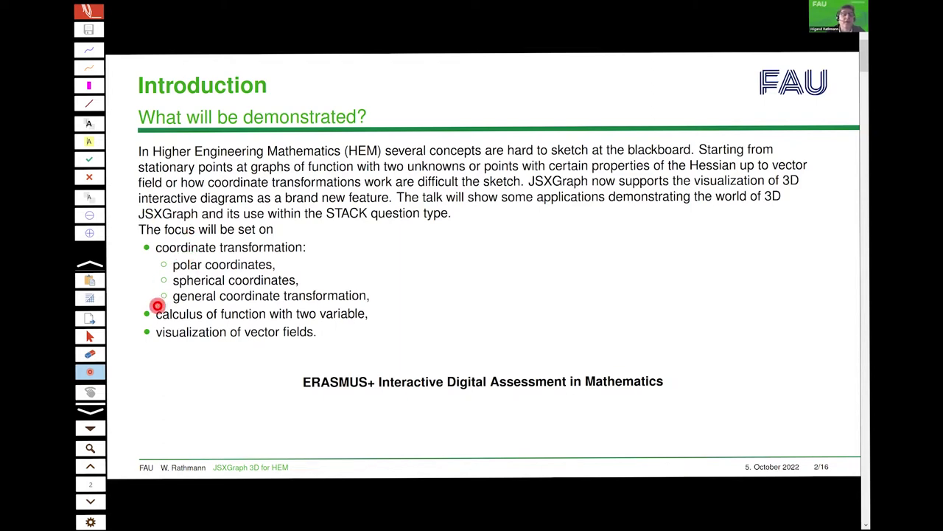
mouse_move(188, 259)
mouse_down()
mouse_move(163, 274)
mouse_move(228, 280)
mouse_move(288, 267)
mouse_move(223, 252)
mouse_up()
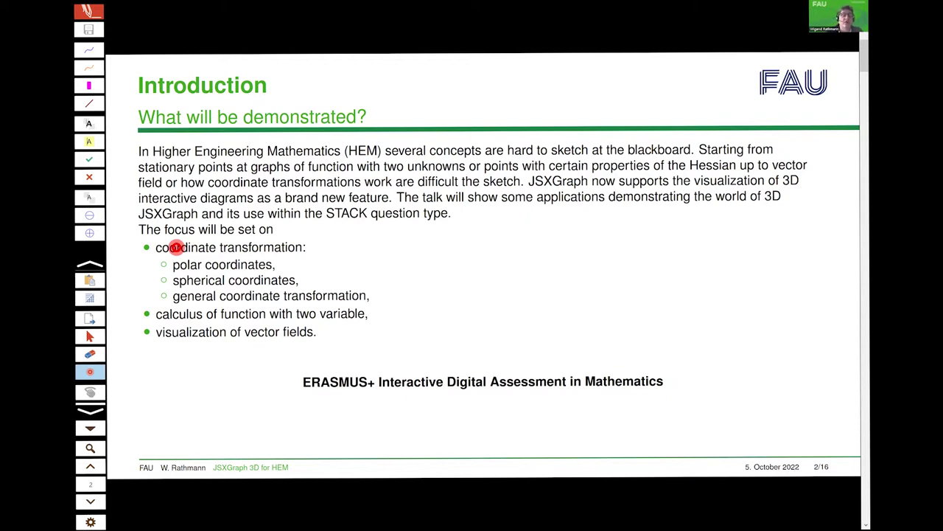
mouse_move(177, 297)
mouse_down()
mouse_move(140, 316)
mouse_move(179, 329)
mouse_move(377, 325)
mouse_move(321, 300)
mouse_move(176, 299)
mouse_move(230, 327)
mouse_move(362, 329)
mouse_move(312, 295)
mouse_move(173, 296)
mouse_up()
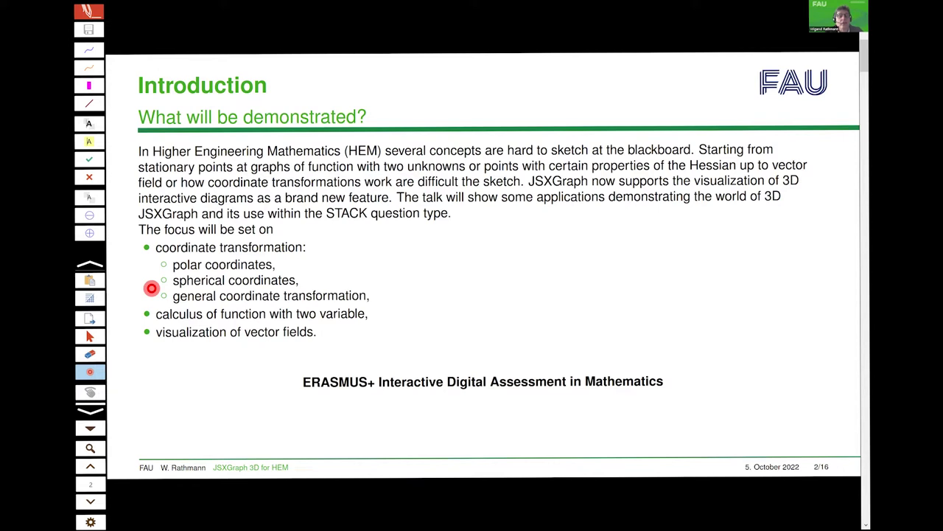
mouse_move(194, 315)
mouse_down()
mouse_move(140, 339)
mouse_move(342, 339)
mouse_move(186, 313)
mouse_up()
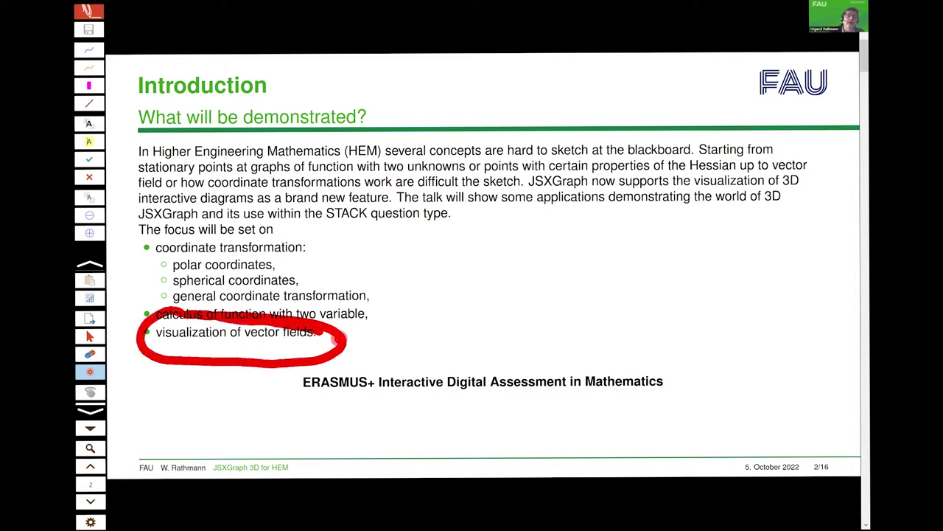
key(Escape)
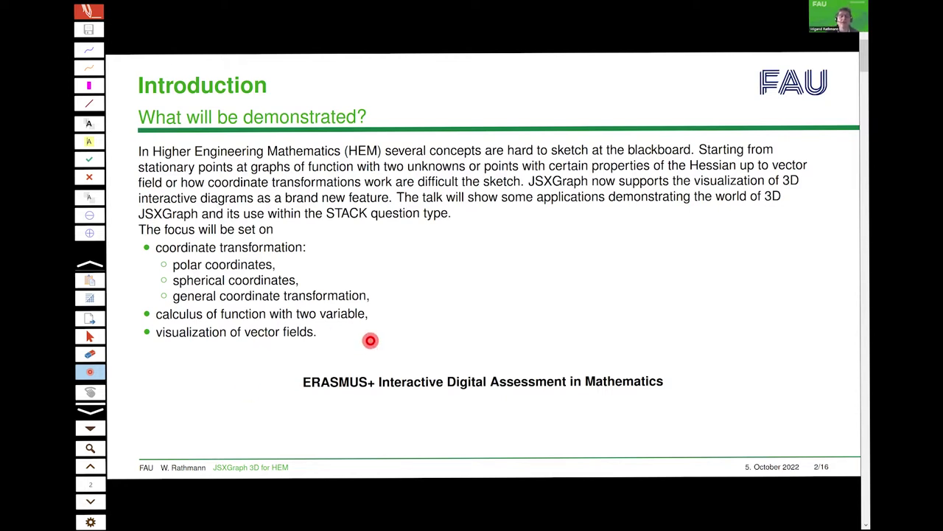
Advance to the Coordinate Transformation slide and trace the ring sector in its Result diagram with the laser pointer.
scroll(370, 339, down, 2)
scroll(370, 339, down, 2)
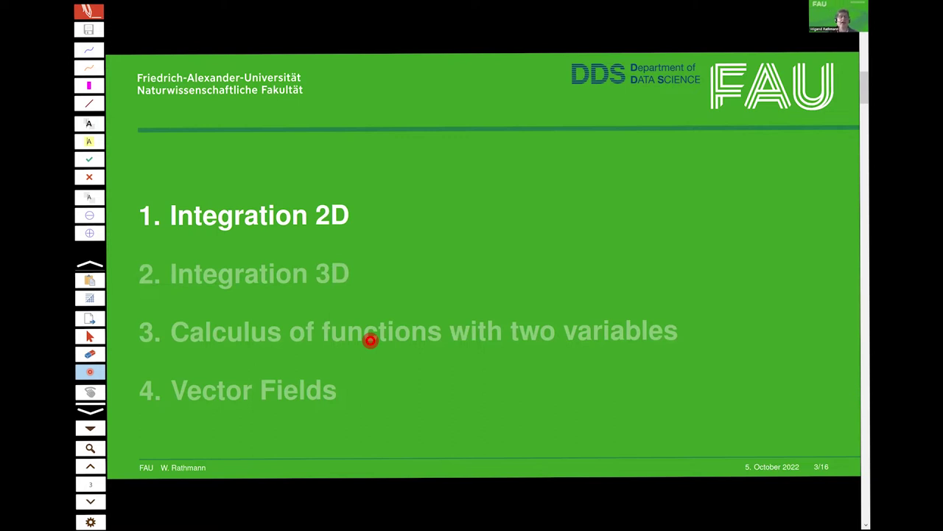
scroll(370, 340, down, 2)
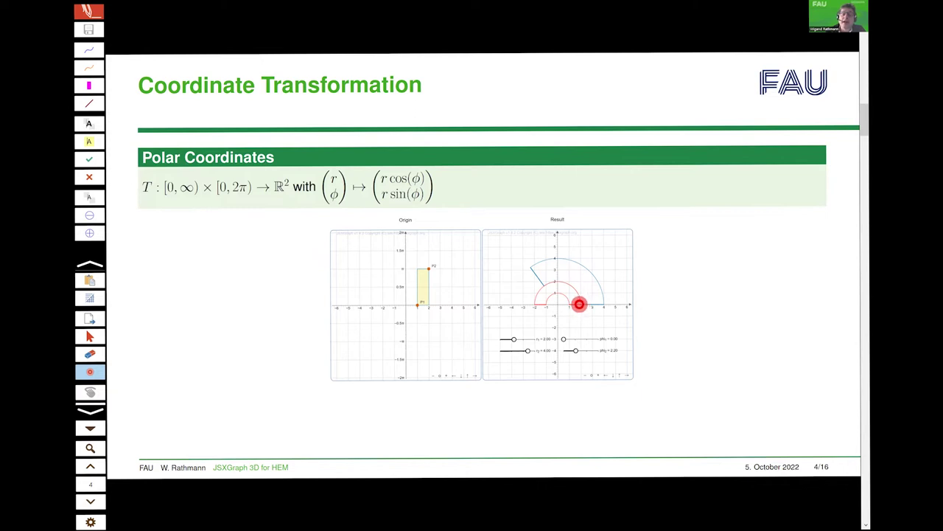
mouse_move(580, 305)
mouse_down()
mouse_move(606, 289)
mouse_move(572, 261)
mouse_move(534, 270)
mouse_move(549, 258)
mouse_move(609, 294)
mouse_move(595, 298)
mouse_up()
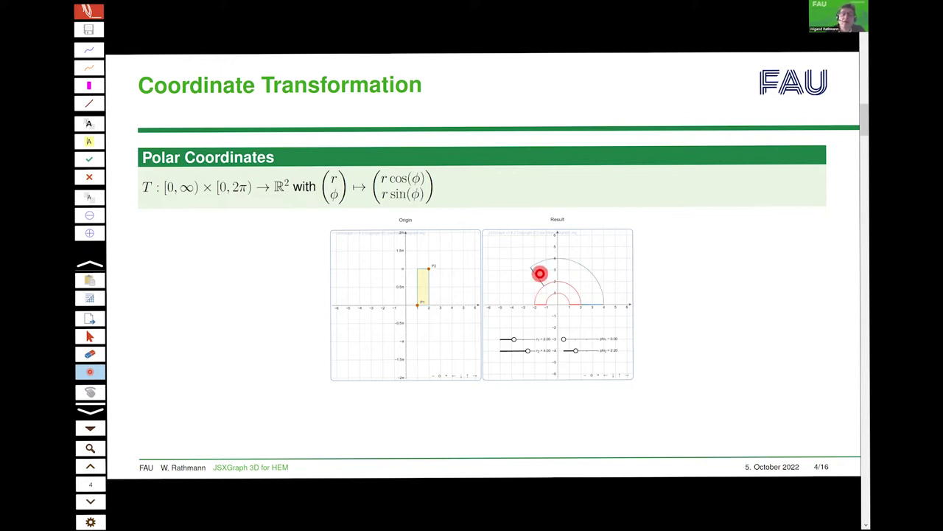
mouse_move(442, 258)
mouse_down()
mouse_move(394, 288)
mouse_move(444, 316)
mouse_move(441, 260)
mouse_move(417, 311)
mouse_move(441, 301)
mouse_up()
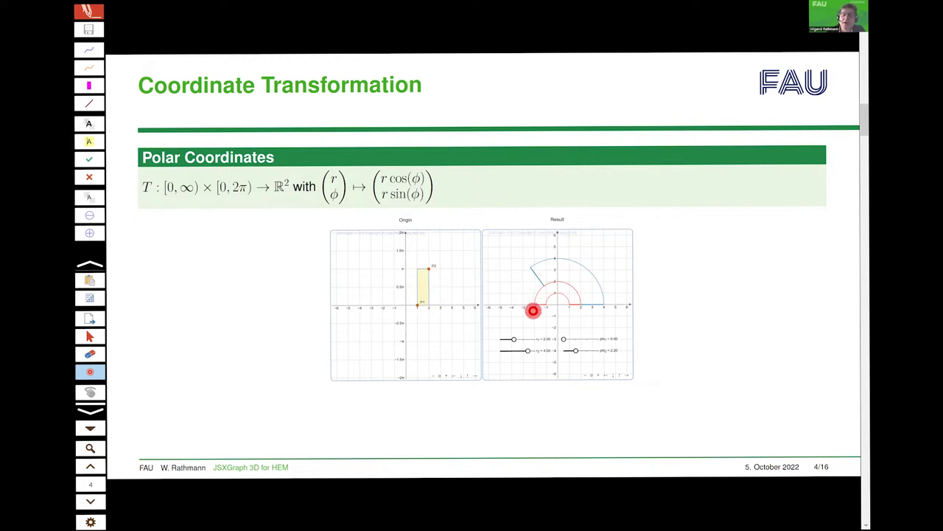
mouse_move(534, 310)
mouse_down()
mouse_move(547, 295)
mouse_move(579, 302)
mouse_move(556, 278)
mouse_move(531, 299)
mouse_move(527, 276)
mouse_up()
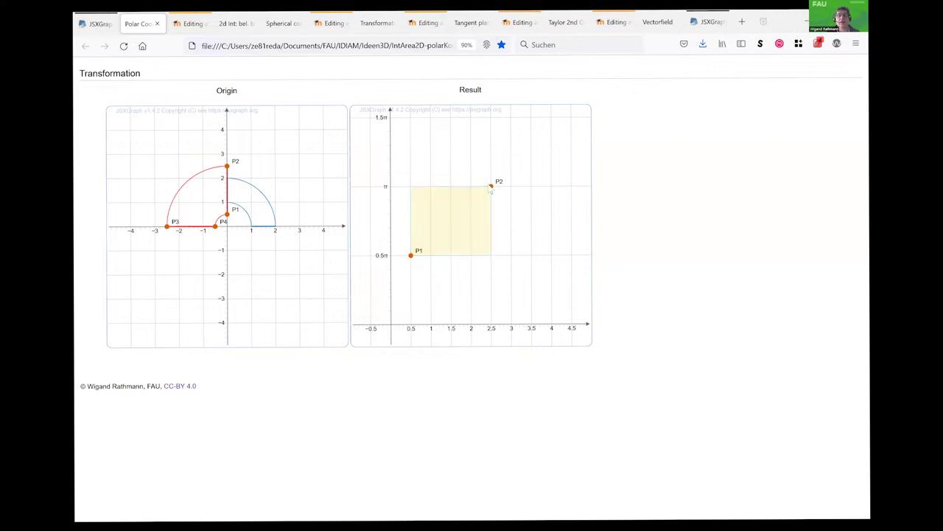
In the polar coordinates applet's Result diagram, move P1 to about (1, 0) and P2 to about (2, 0.5π) to match the blue region.
mouse_move(416, 257)
drag(411, 259, 458, 243)
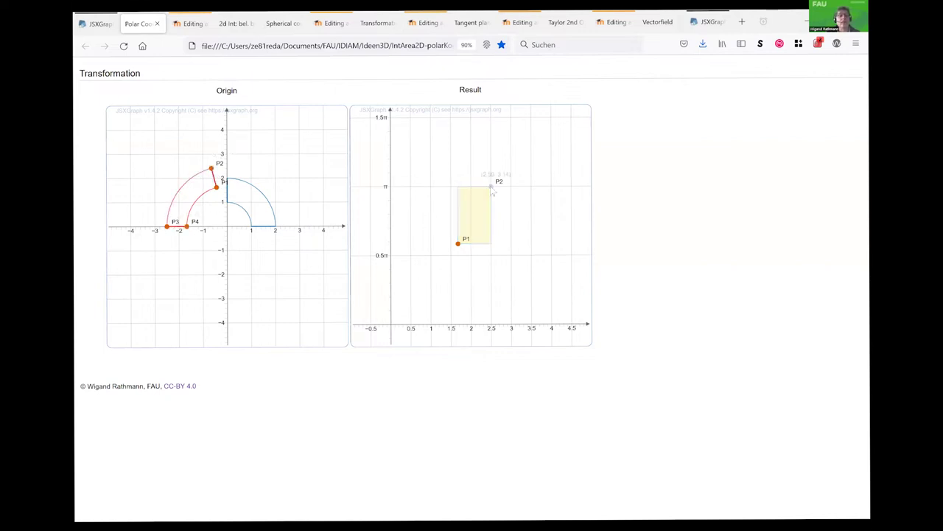
drag(491, 188, 490, 197)
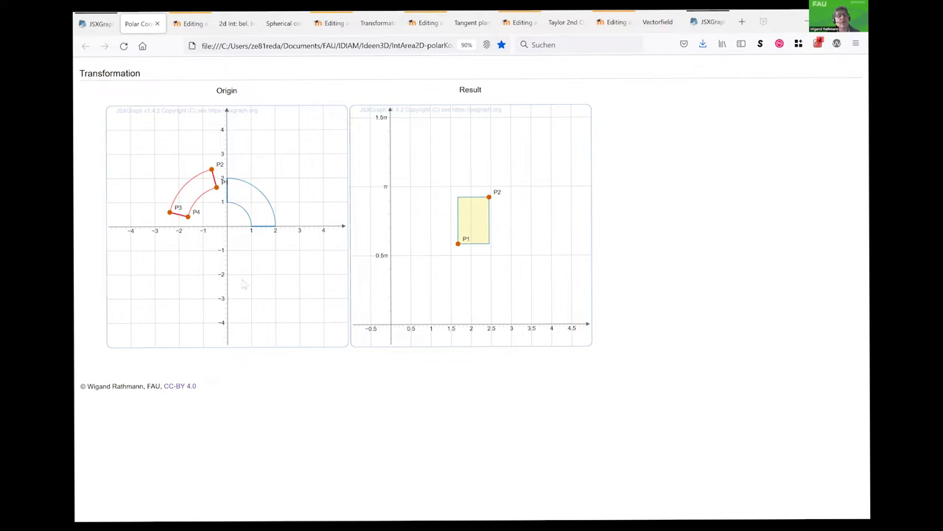
drag(458, 247, 450, 324)
drag(491, 200, 472, 204)
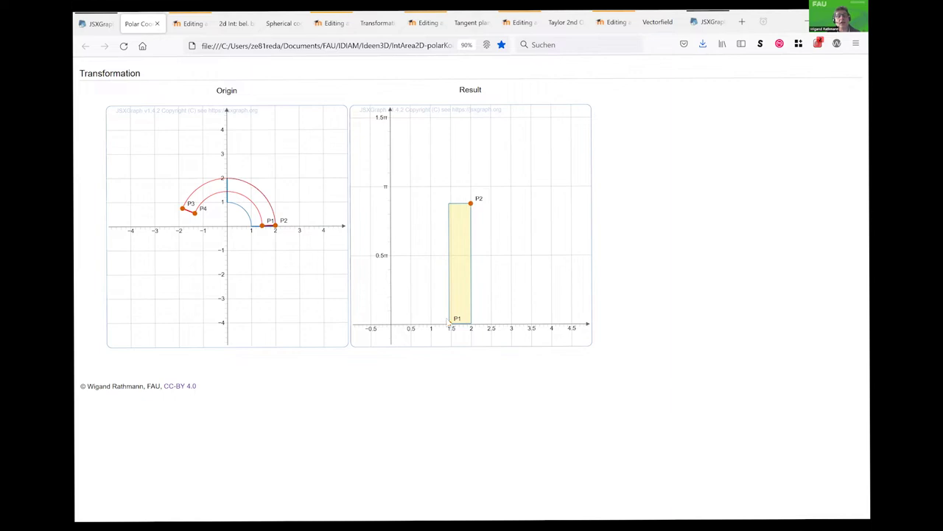
drag(450, 324, 432, 325)
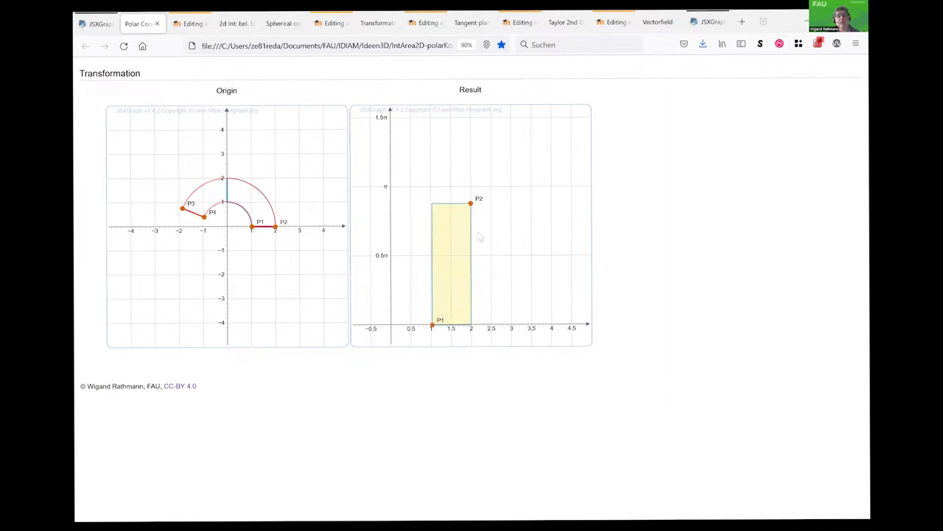
drag(475, 207, 474, 255)
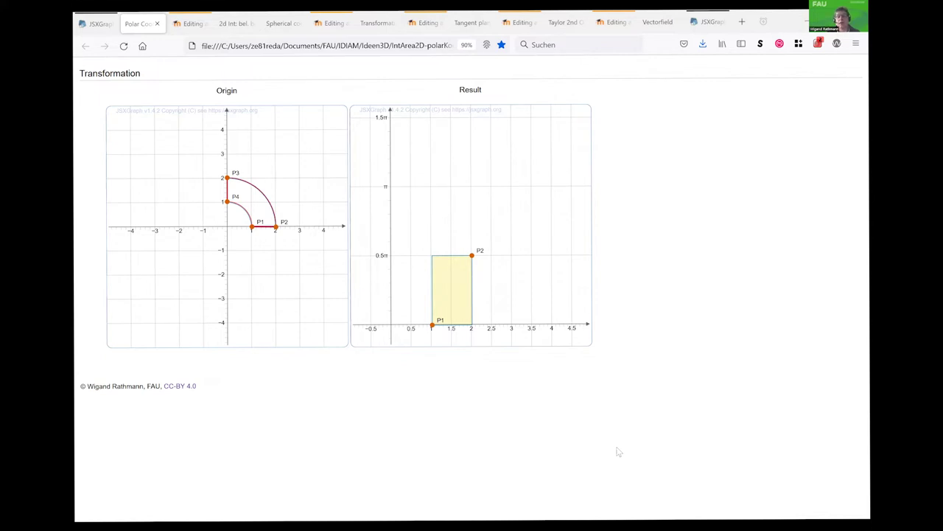
Switch to the polar coordinates question preview, highlight the required r interval format, and move P1 to about (1.4, 0.5π) and P2 to about (3.2, π).
key(alt+Tab)
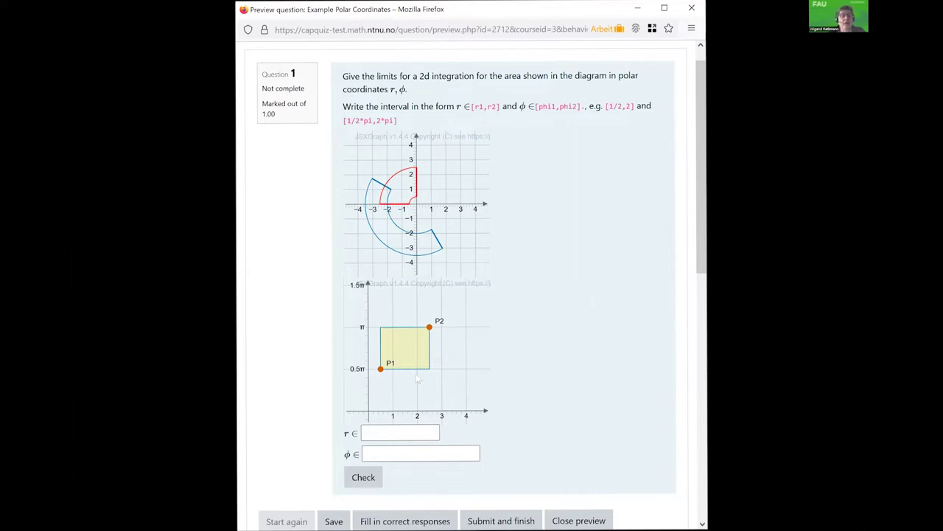
drag(380, 369, 401, 372)
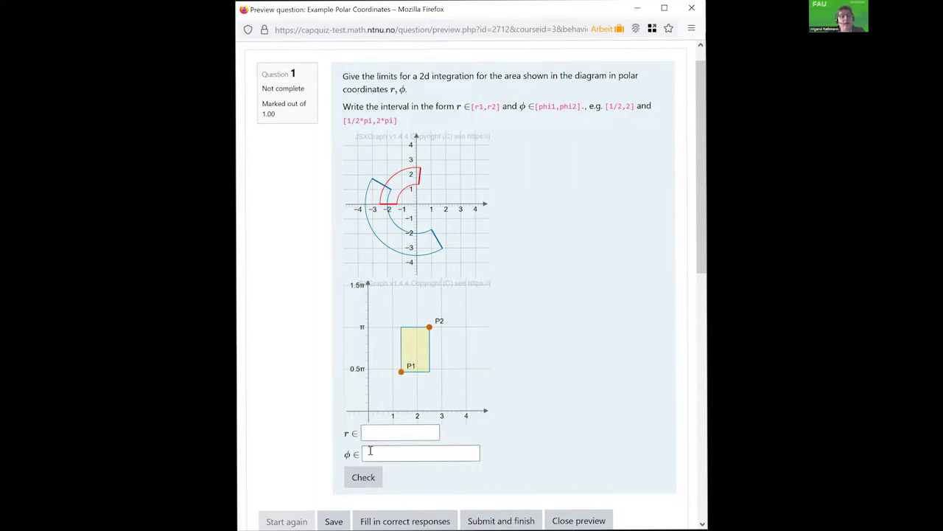
mouse_move(402, 372)
mouse_down()
mouse_move(402, 401)
mouse_move(408, 359)
mouse_move(404, 371)
mouse_up()
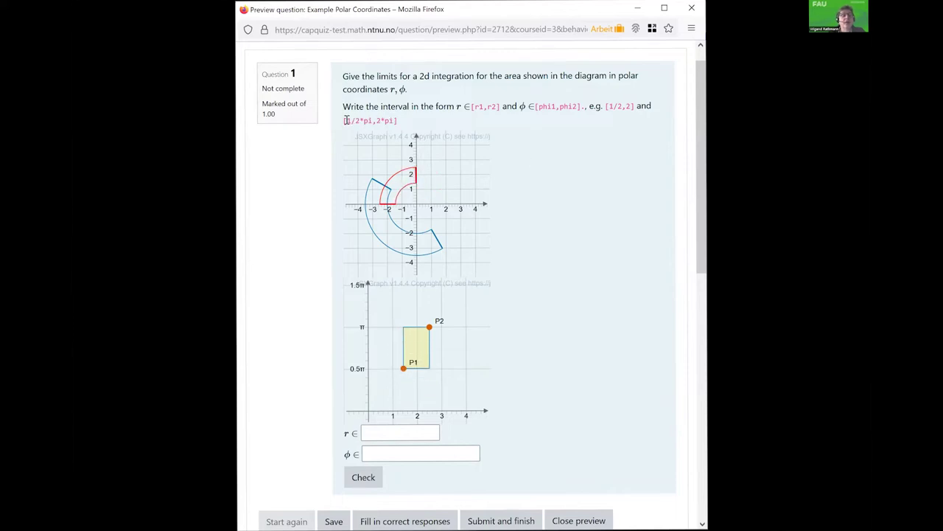
drag(348, 120, 370, 120)
drag(474, 106, 498, 116)
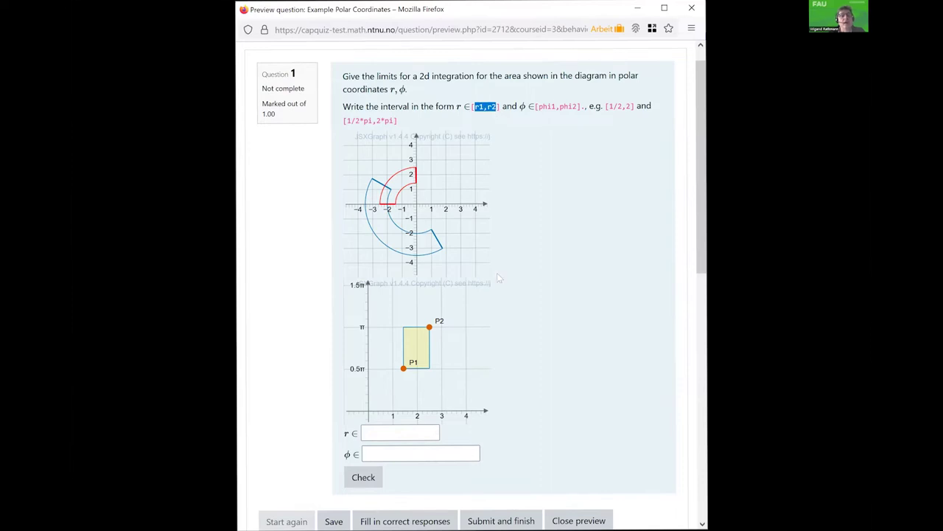
drag(430, 326, 448, 332)
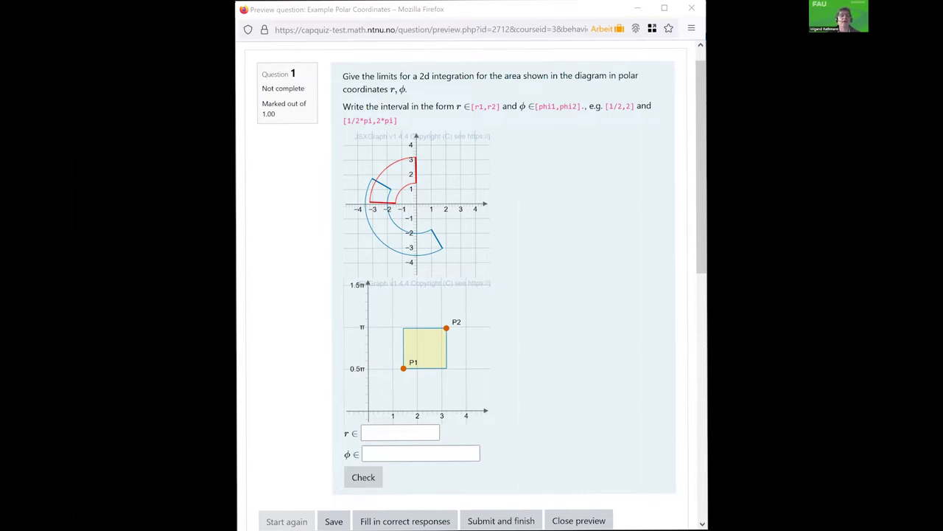
In the 2D integration domain applet, set the upper y(x) bound to sin(2*PI*x)/10+1 and replot.
key(alt+Tab)
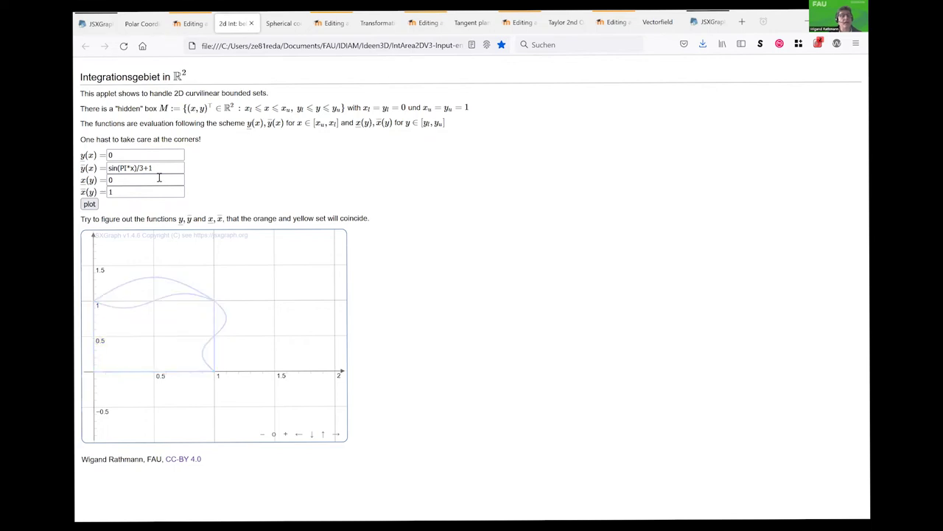
click(134, 168)
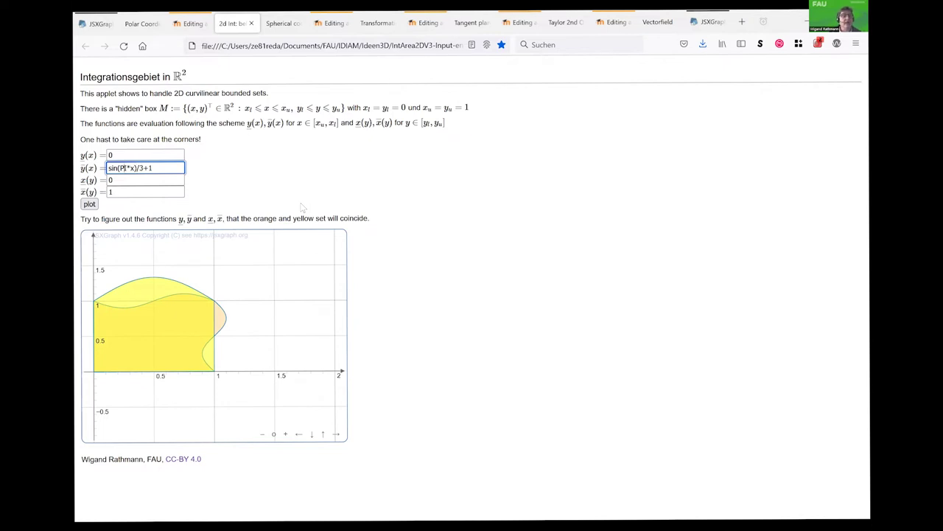
text(2*)
text(0)
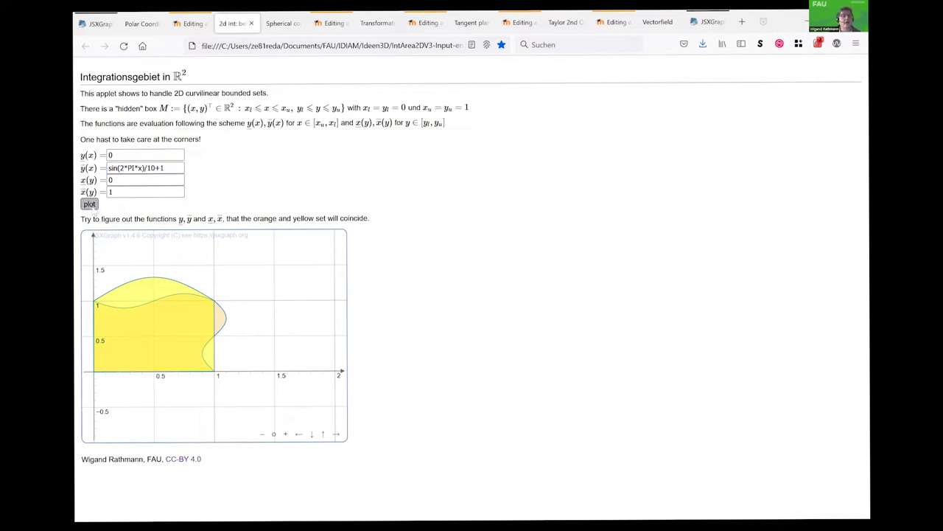
click(92, 206)
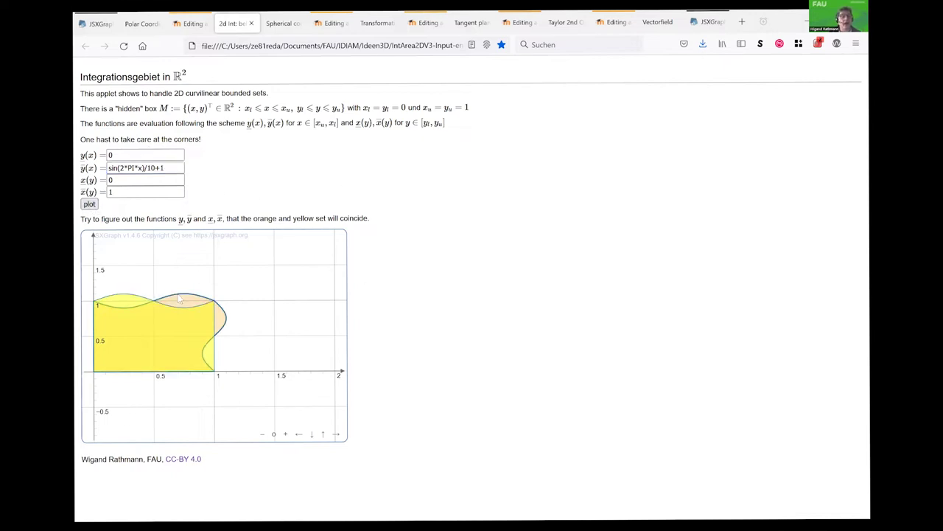
Copy the upper y(x) expression into the upper x(y) bound, change its variable to give sin(2*PI*y)/10+1, and replot.
drag(165, 168, 79, 161)
key(ctrl+c)
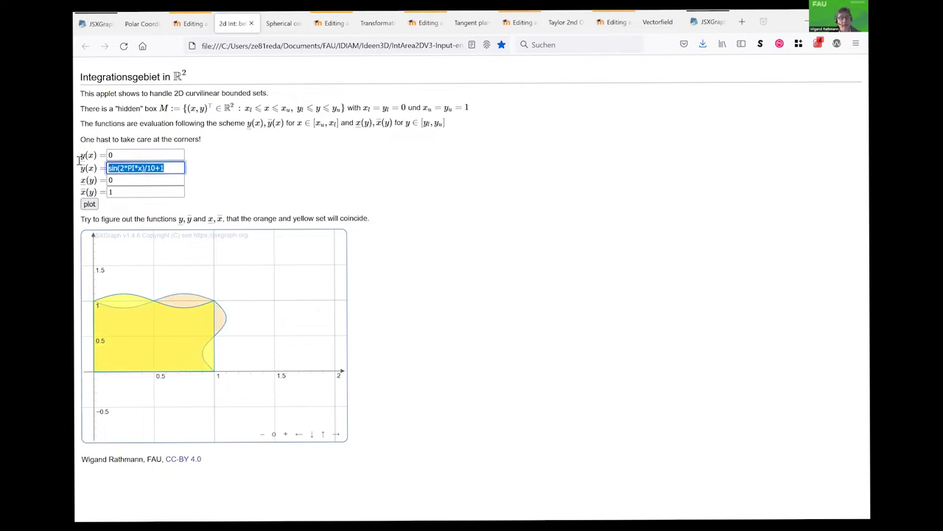
drag(127, 192, 78, 198)
key(ctrl+v)
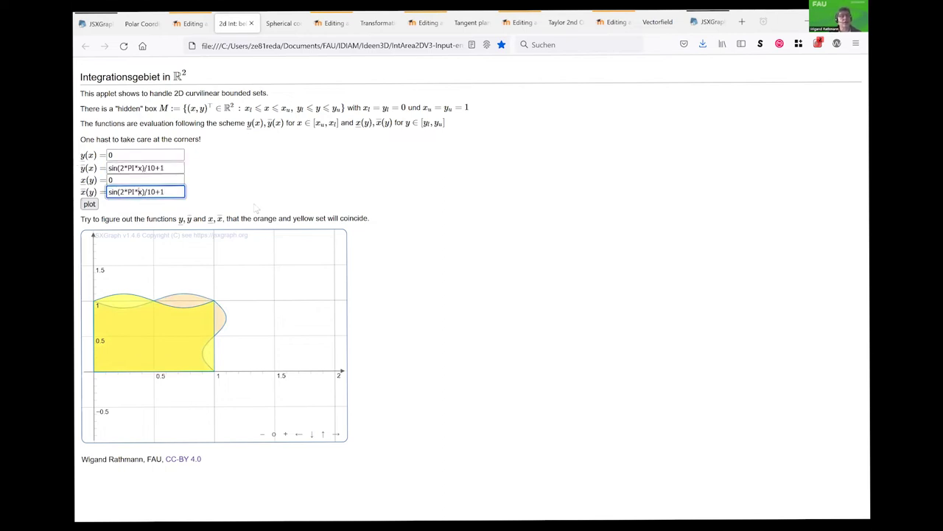
key(BackSpace)
text(y)
double_click(89, 191)
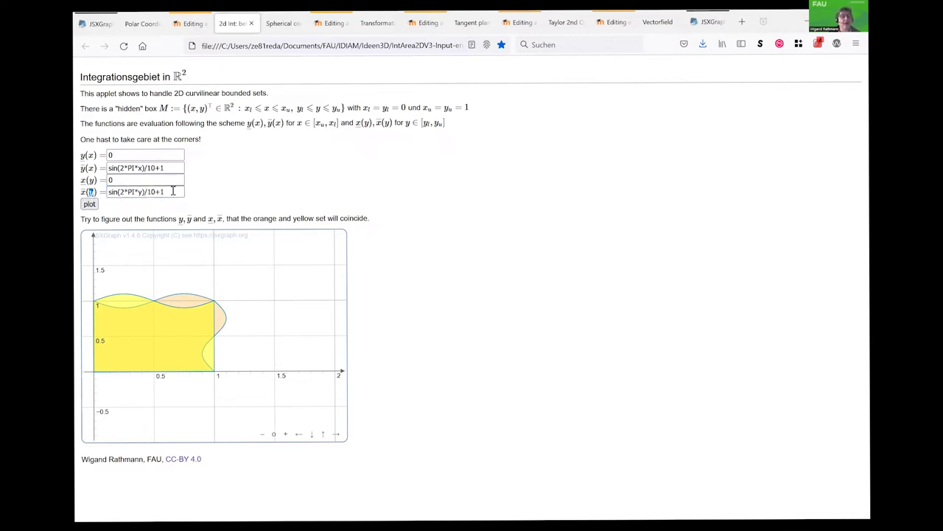
click(174, 193)
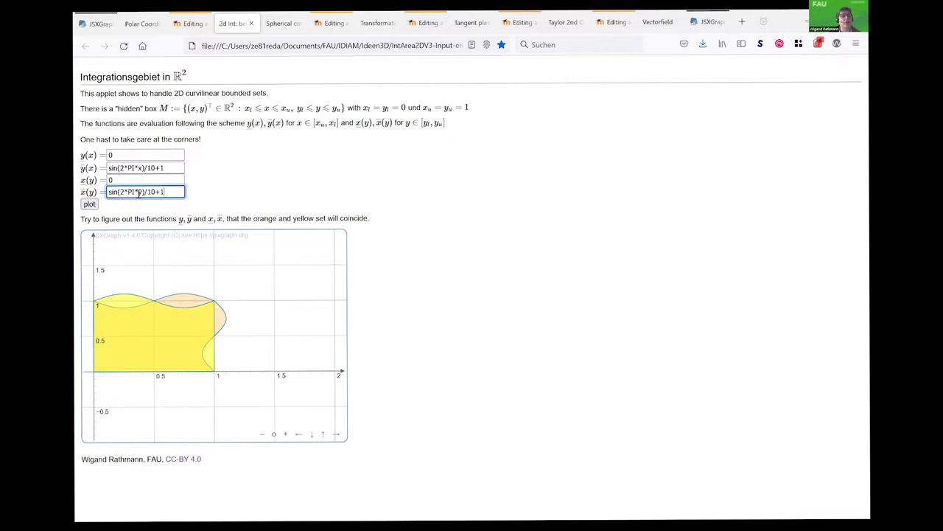
click(89, 205)
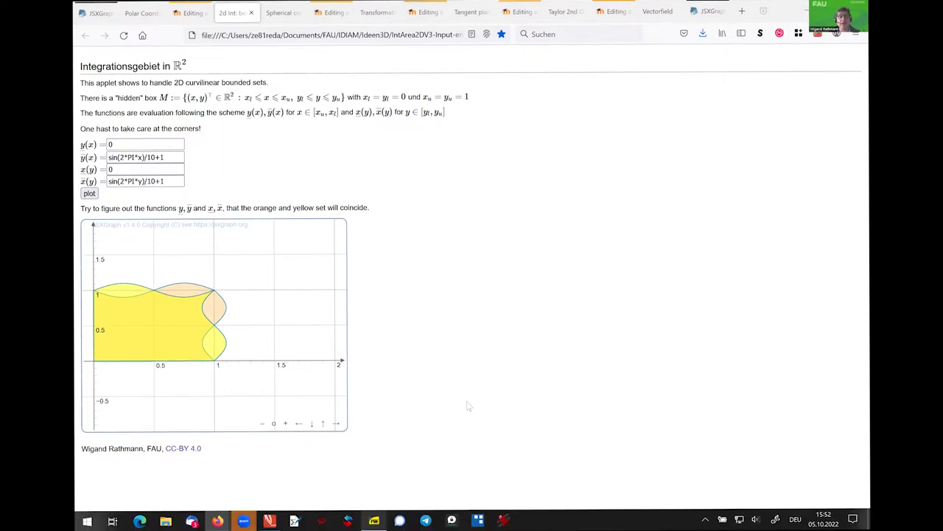
Return to the slide presentation, advance to the Spherical Coordinates slide, and point out the diagram's slider labels with the laser pointer.
key(alt+Tab)
key(alt+Tab)
key(alt+Tab)
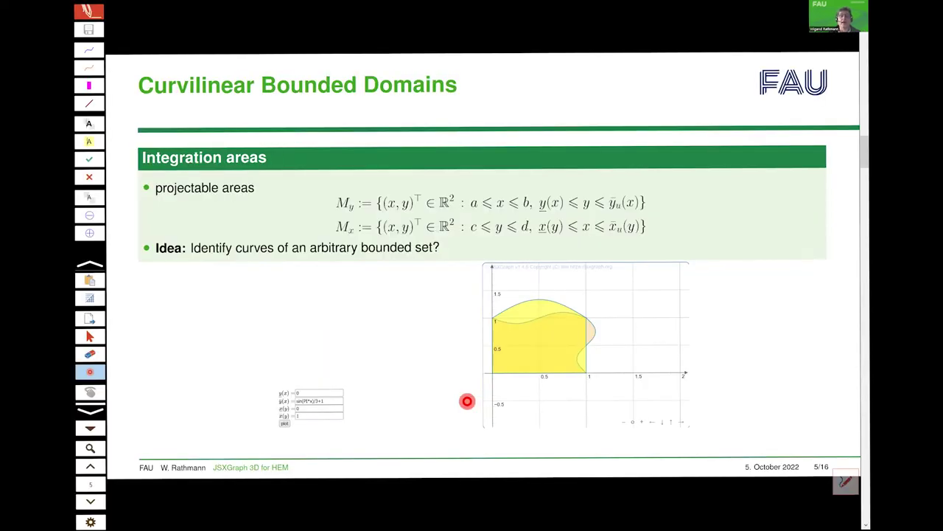
key(Page_Up)
key(Page_Down)
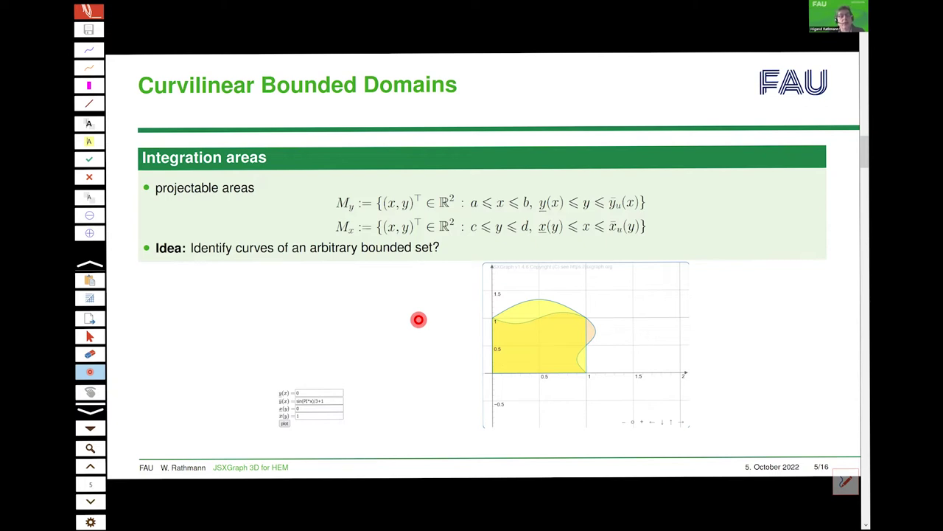
key(Page_Down)
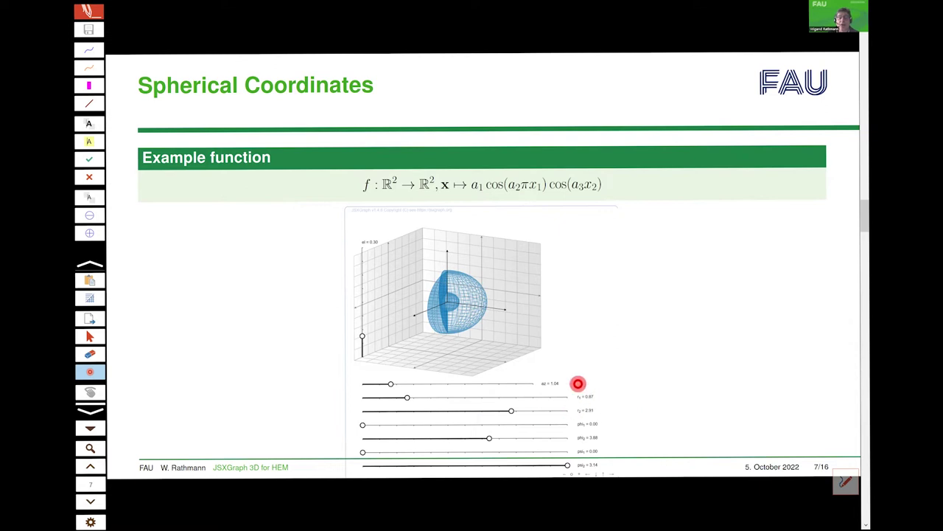
mouse_move(571, 383)
mouse_down()
mouse_move(565, 419)
mouse_move(600, 391)
mouse_move(583, 385)
mouse_up()
mouse_move(573, 417)
mouse_down()
mouse_move(558, 452)
mouse_move(605, 421)
mouse_move(579, 414)
mouse_up()
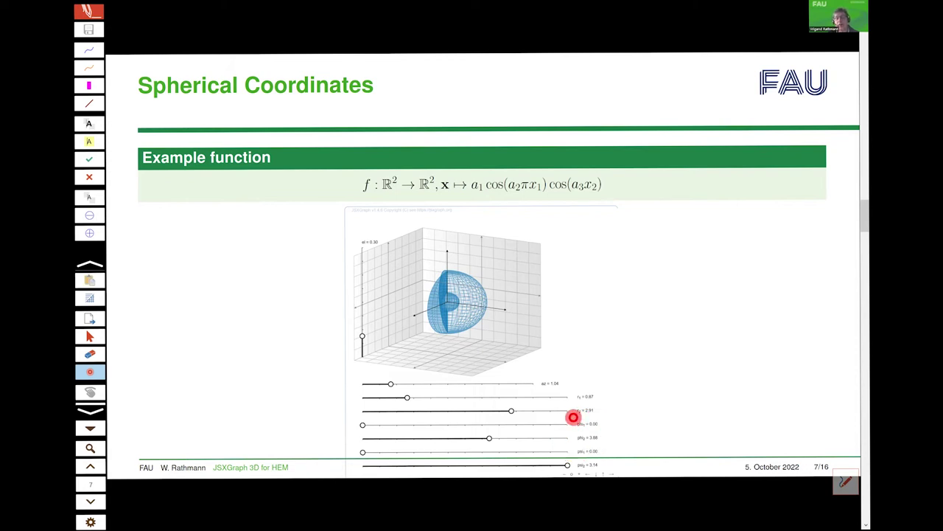
Point out the r, phi and psi slider labels on the slide, and show the sphere demo page in the browser at 67% zoom.
mouse_move(573, 417)
mouse_down()
mouse_move(584, 446)
mouse_move(594, 411)
mouse_up()
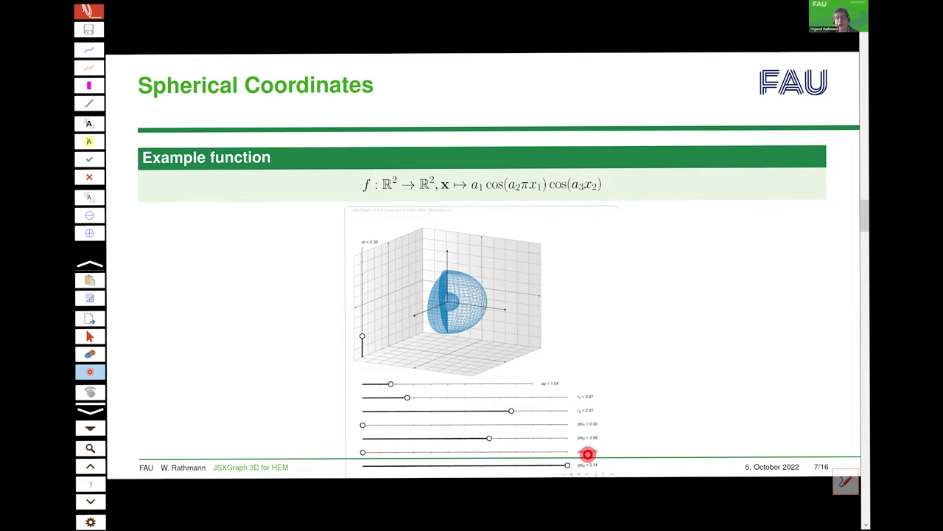
mouse_move(577, 445)
mouse_down()
mouse_move(569, 464)
mouse_move(586, 443)
mouse_up()
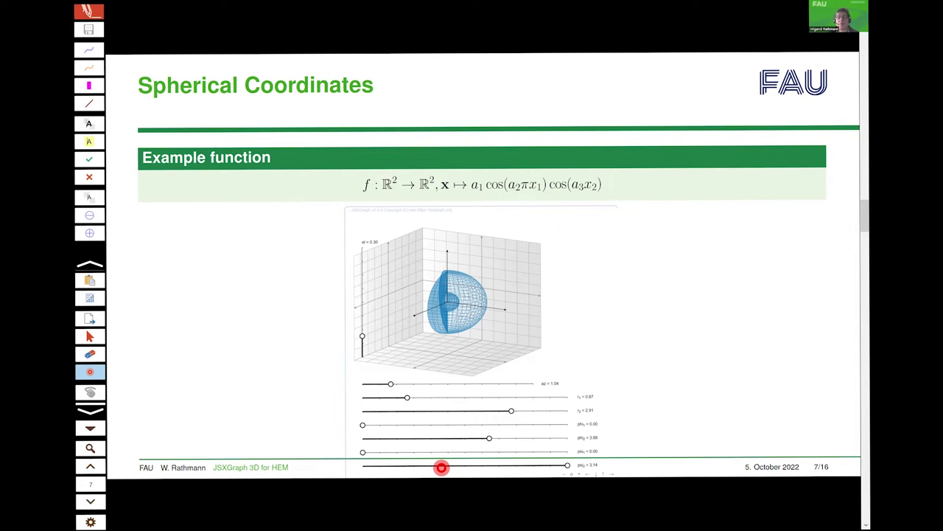
key(alt+Tab)
click(279, 23)
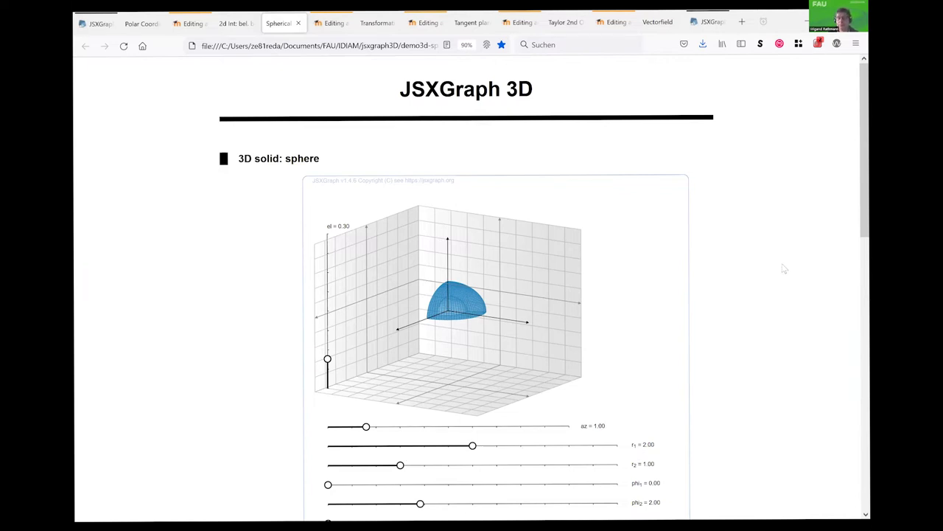
key(ctrl+minus)
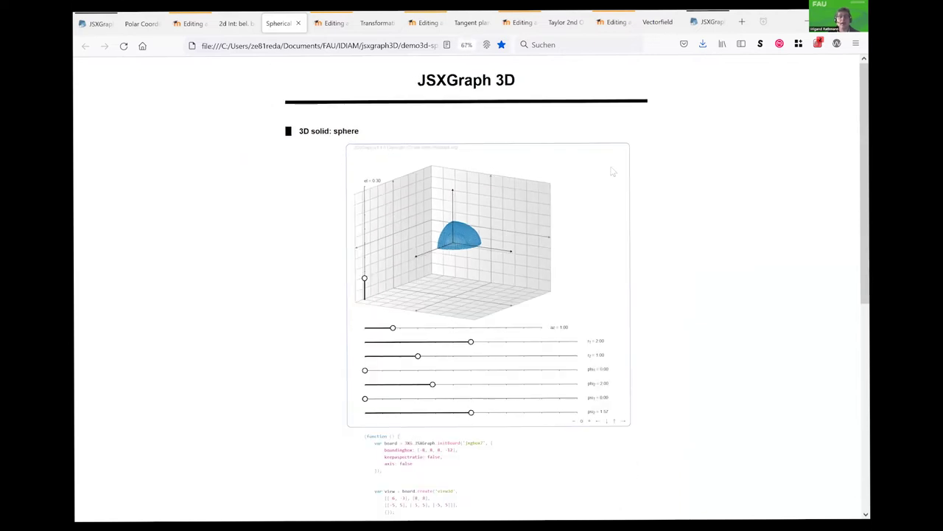
Rotate the 3D sphere view to an azimuth of about 3.33 and an elevation of 1.57.
drag(364, 279, 364, 251)
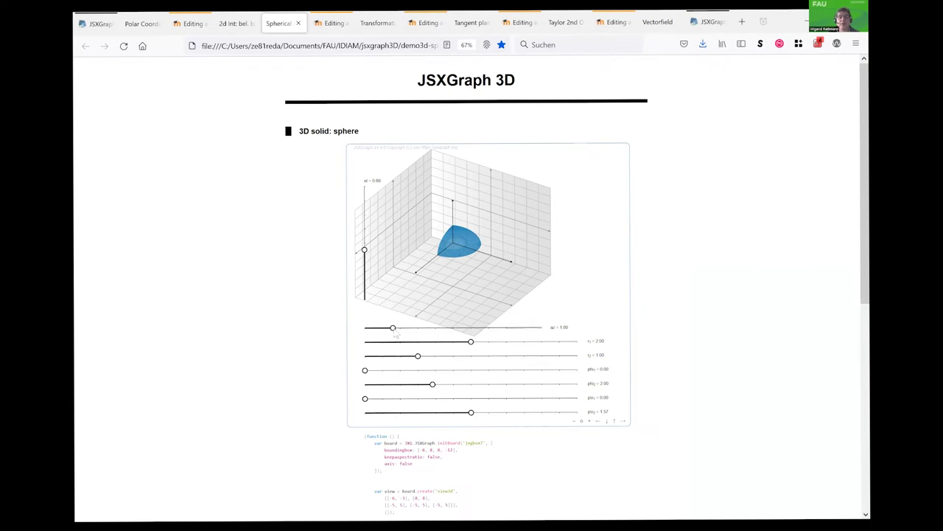
drag(393, 327, 458, 337)
drag(364, 250, 364, 185)
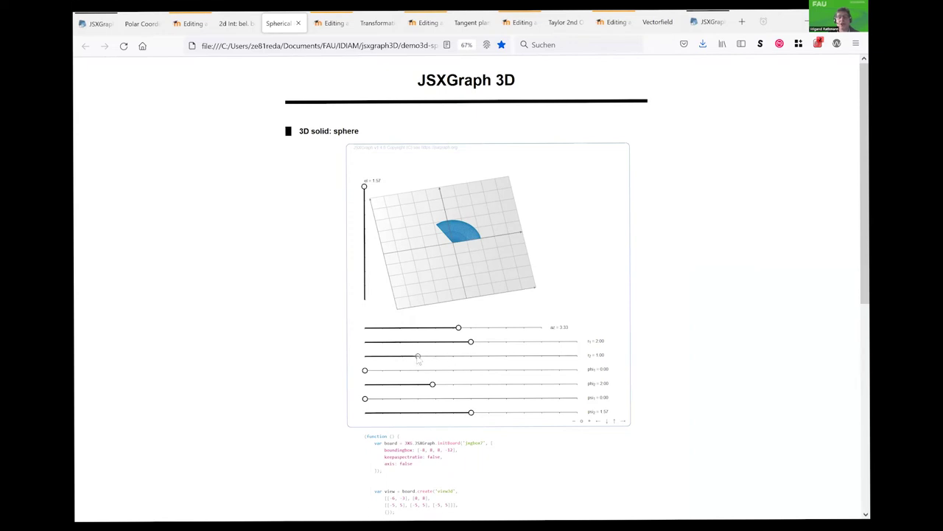
Set the solid's r2 to about 0.82, r1 to about 2.98, phi2 to about 4.14 and psi2 to about 2.58, with elevation 0.45.
mouse_move(418, 357)
mouse_down()
mouse_move(478, 358)
mouse_move(402, 361)
mouse_move(408, 357)
mouse_up()
drag(471, 342, 523, 342)
drag(365, 187, 364, 268)
drag(433, 384, 507, 384)
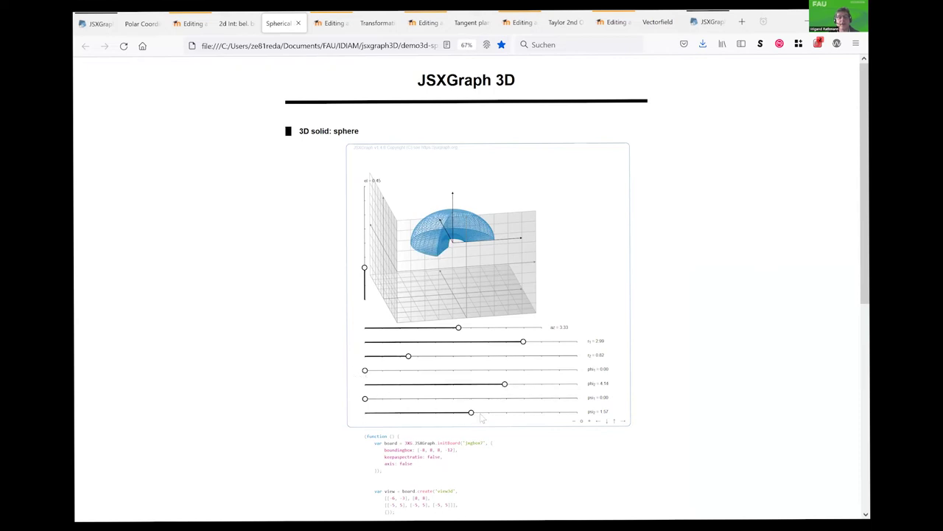
drag(471, 413, 540, 412)
Rotate the view of the partial hollow sphere to an azimuth of about 1.84 and an elevation of about 0.36.
drag(464, 331, 429, 328)
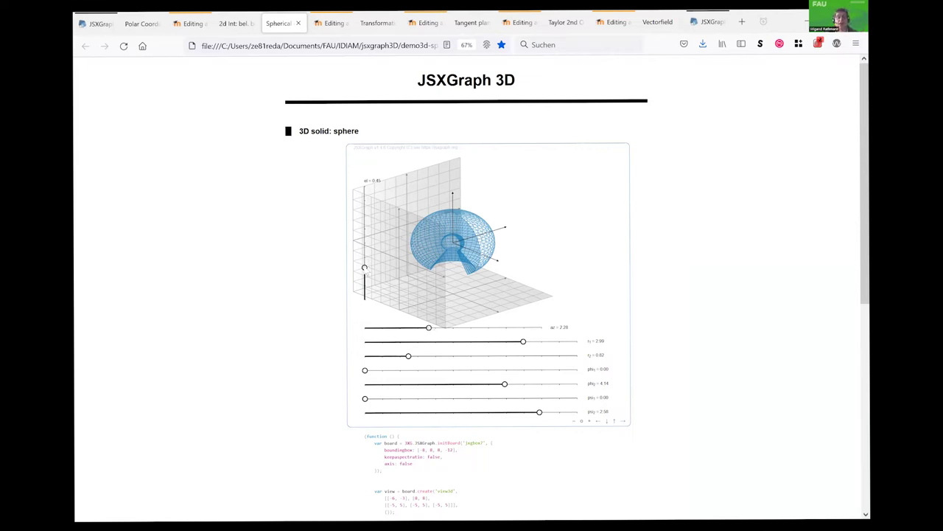
mouse_move(365, 269)
mouse_down()
mouse_move(365, 225)
mouse_move(364, 255)
mouse_up()
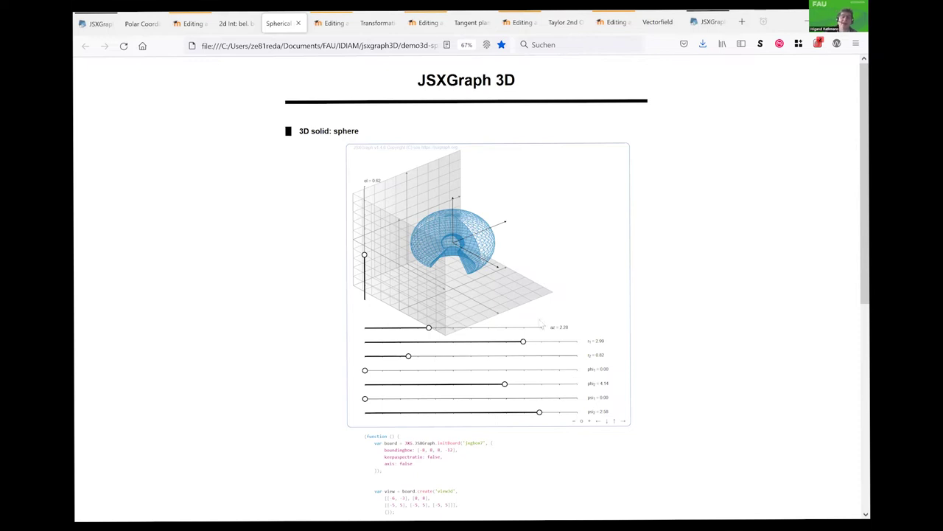
drag(364, 255, 364, 273)
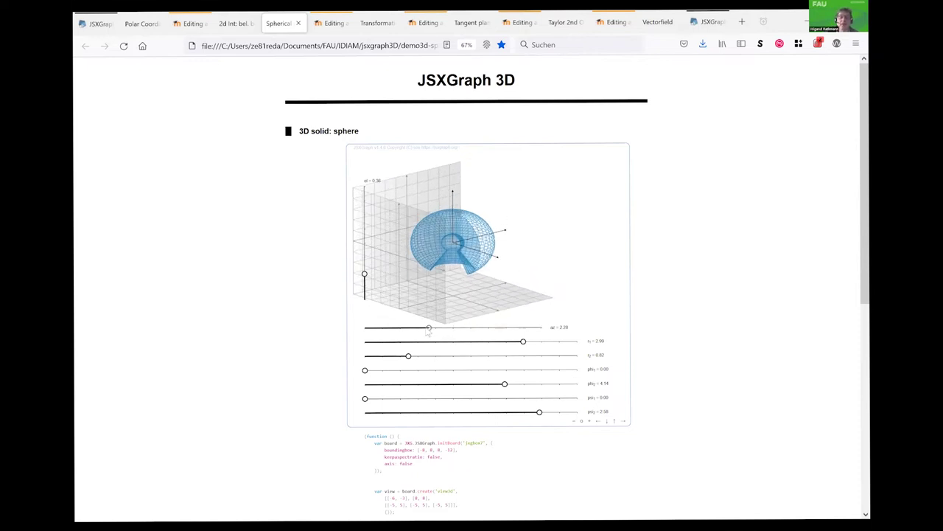
mouse_move(428, 328)
mouse_down()
mouse_move(440, 329)
mouse_move(417, 328)
mouse_up()
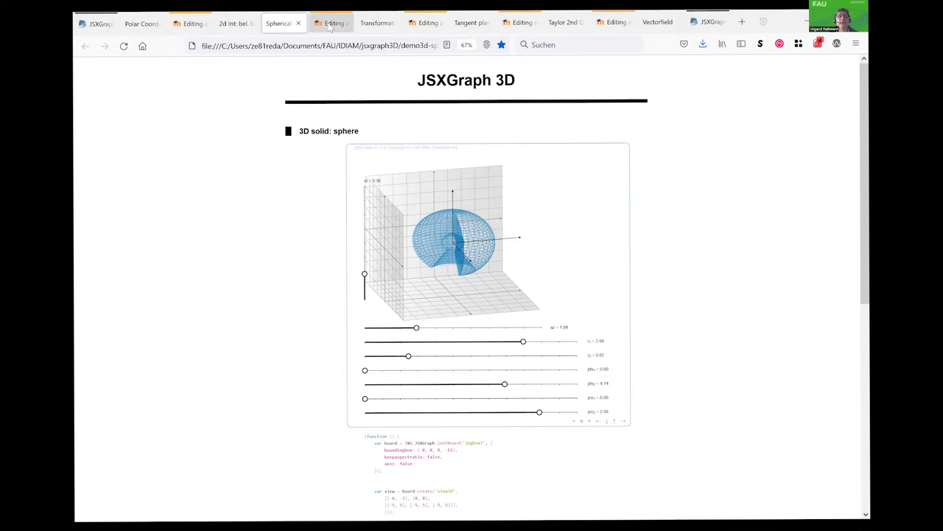
Preview the Example Spherical Coordinates STACK question and show its task text together with the 3D applet.
click(332, 23)
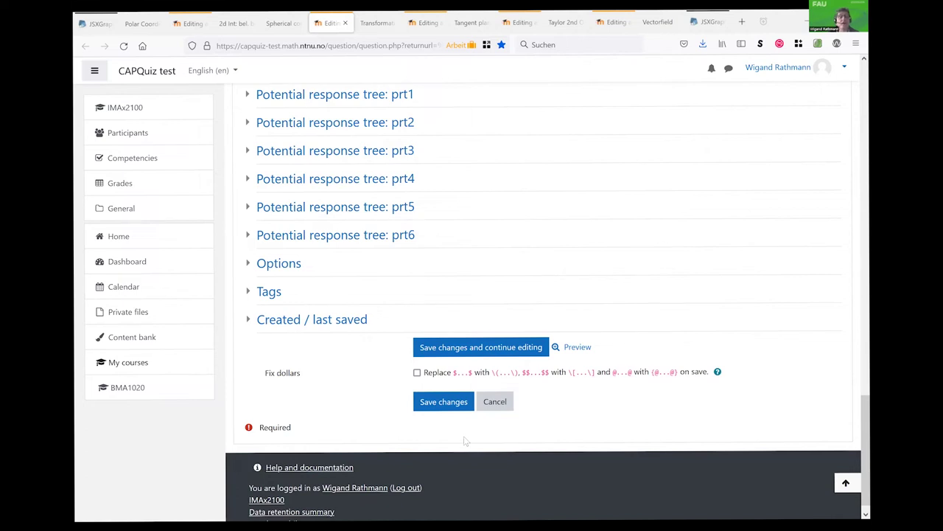
scroll(658, 461, down, 2)
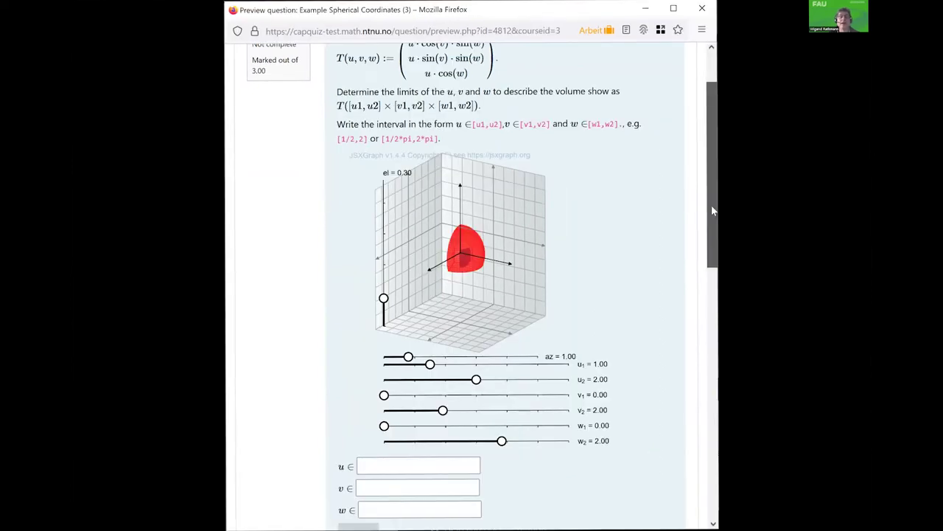
drag(779, 264, 784, 224)
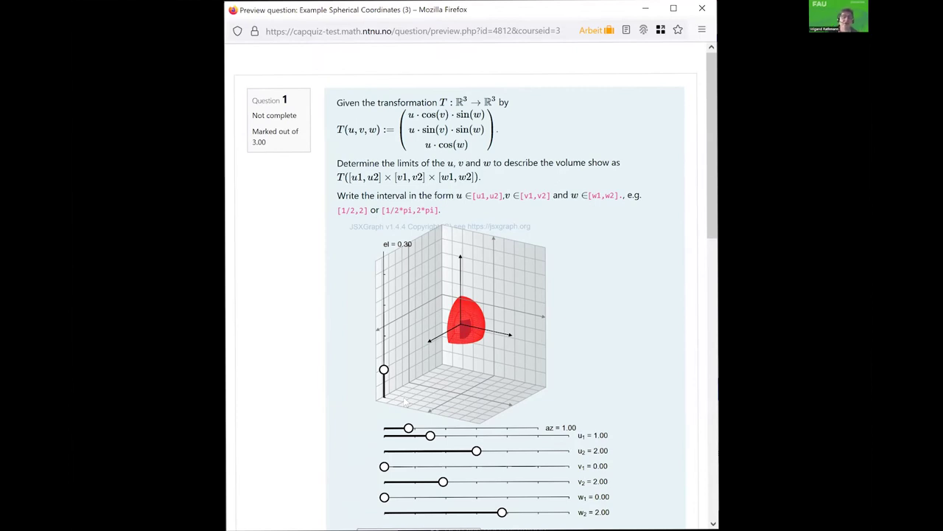
Turn the question's 3D view to an azimuth of about 1.54 and set u1 to about 1.05 and u2 to about 0.47.
mouse_move(408, 428)
mouse_down()
mouse_move(479, 428)
mouse_move(420, 438)
mouse_up()
drag(477, 453, 416, 435)
drag(478, 428, 435, 439)
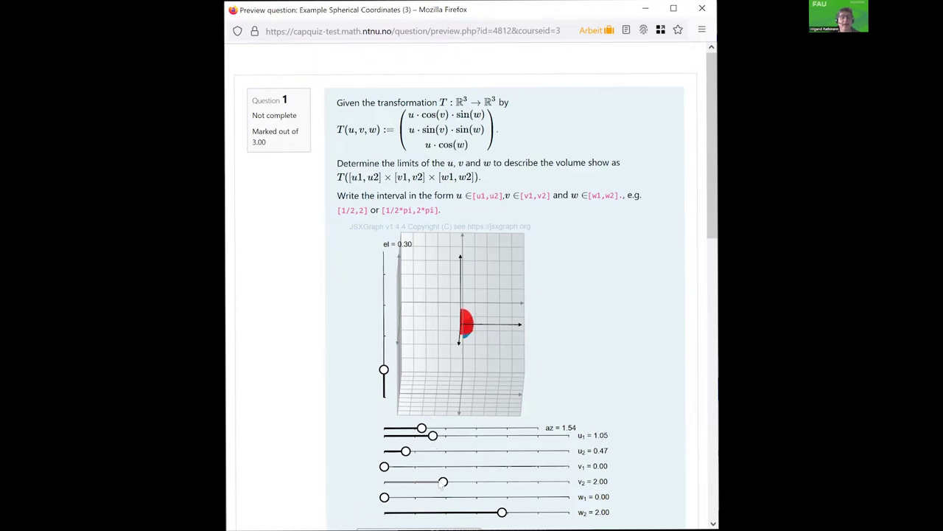
Set the view to azimuth about 3.65 and elevation 0, and the angle limits w2 to about 2.46 and w1 to about 1.05.
drag(383, 370, 383, 310)
drag(421, 428, 474, 428)
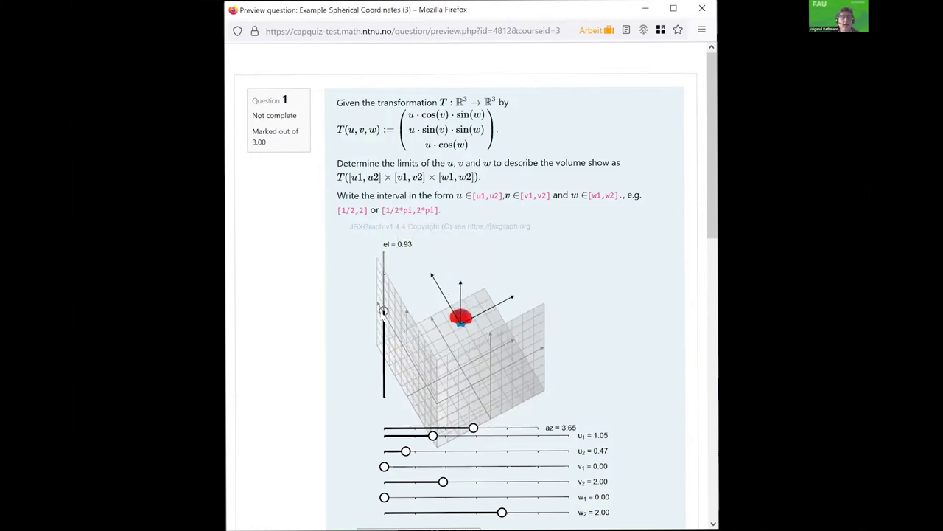
drag(384, 310, 380, 405)
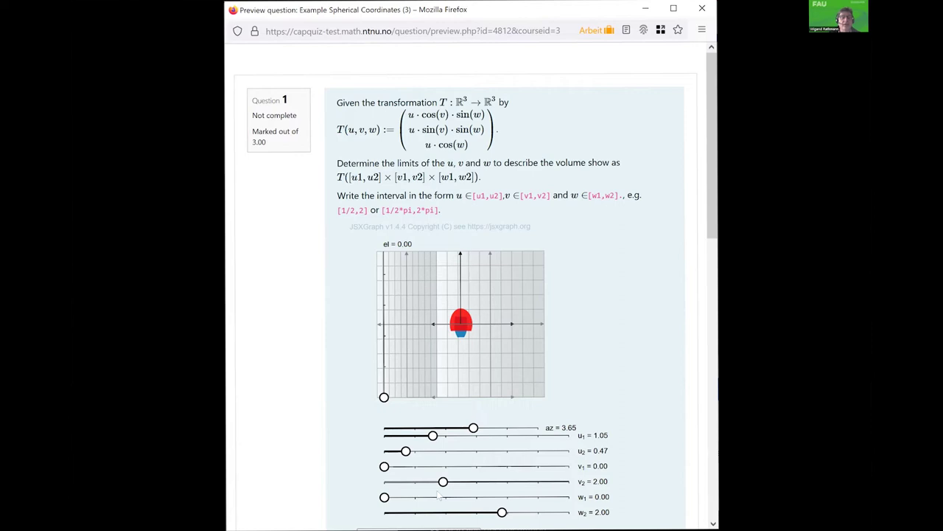
drag(502, 512, 529, 512)
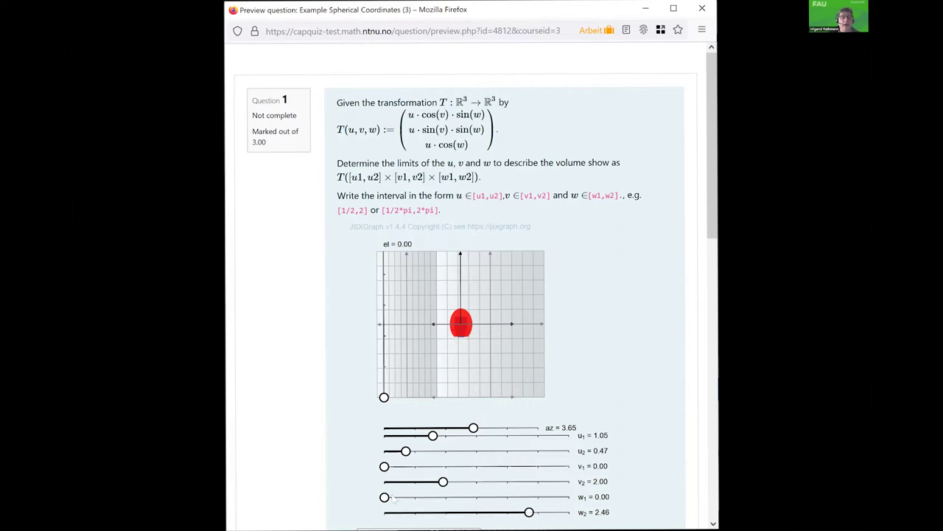
drag(384, 497, 446, 497)
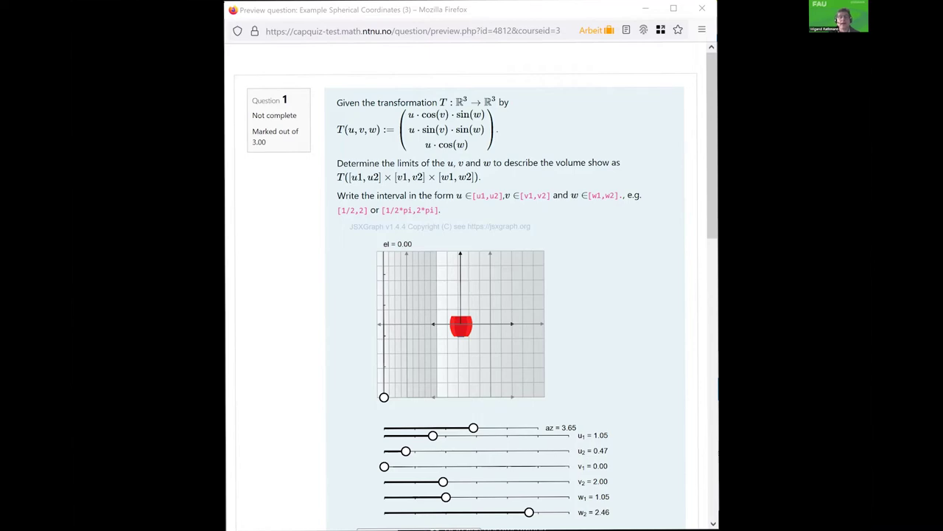
Return to the slides at Coordinate Transformation and mark the transformed set T and the spherical coordinate formulas with the laser pointer.
key(alt+Tab)
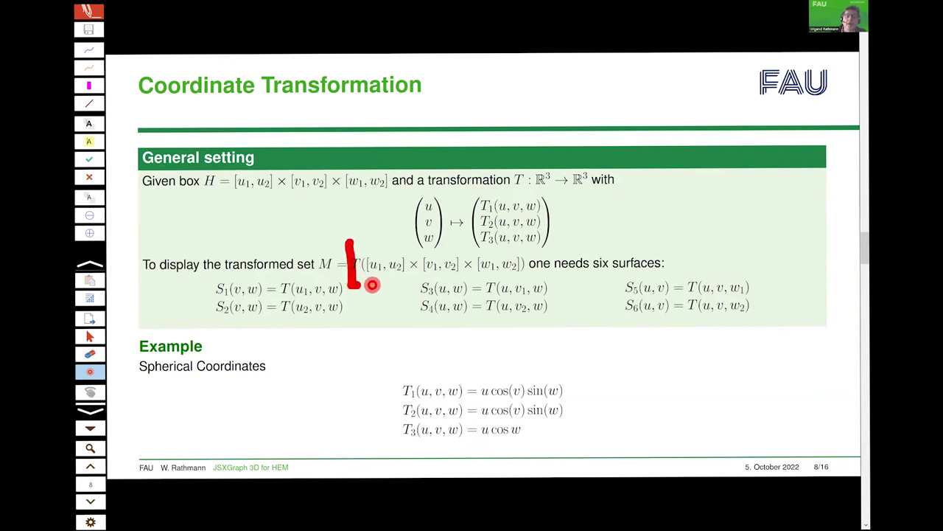
mouse_move(379, 284)
mouse_down()
mouse_move(535, 270)
mouse_move(541, 249)
mouse_move(346, 246)
mouse_up()
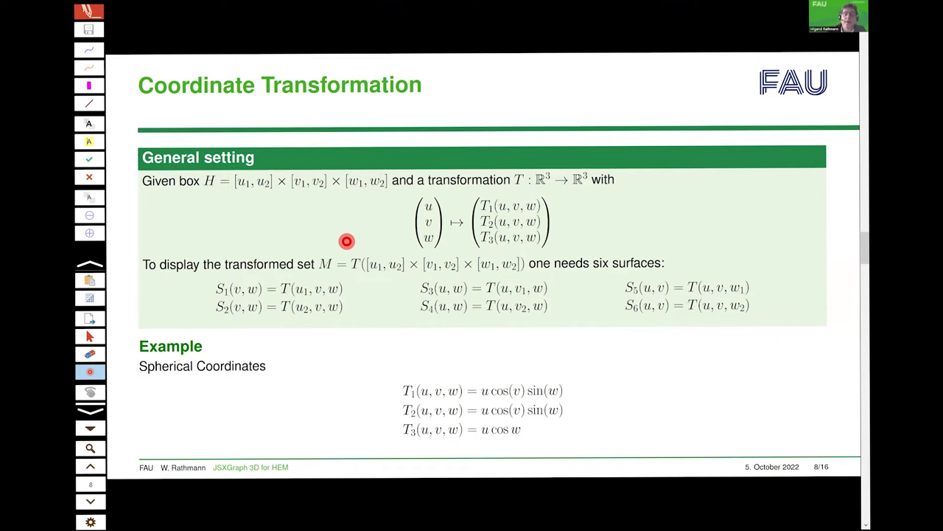
mouse_move(426, 362)
mouse_down()
mouse_move(385, 375)
mouse_move(447, 455)
mouse_move(566, 453)
mouse_up()
mouse_move(602, 422)
mouse_down()
mouse_move(459, 362)
mouse_move(419, 366)
mouse_up()
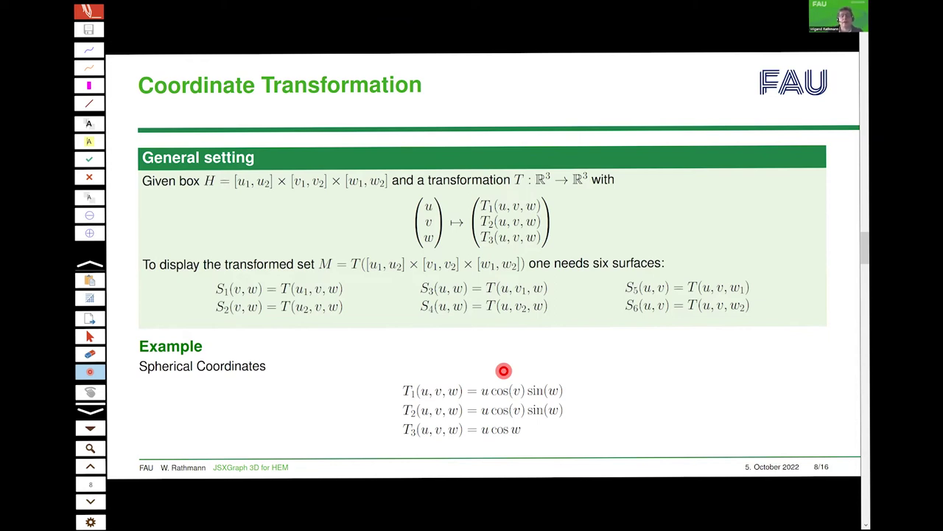
key(Page_Down)
key(Page_Up)
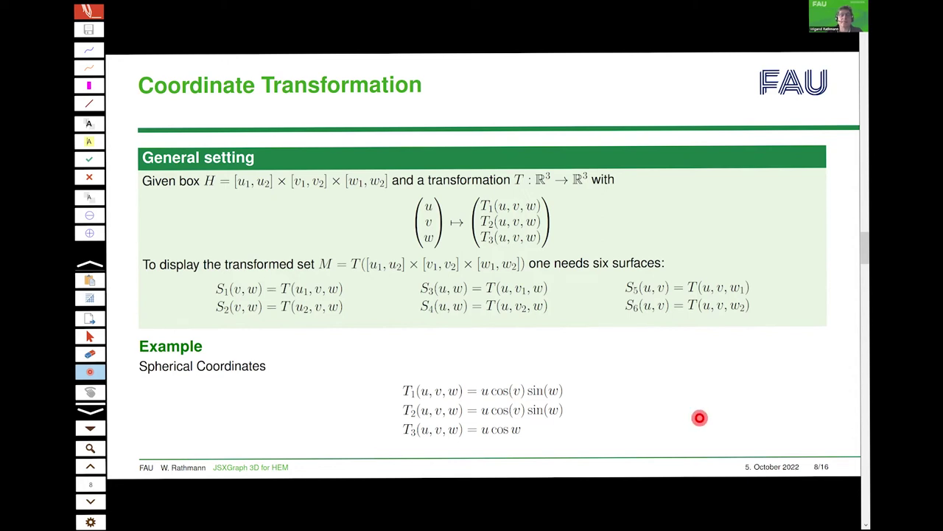
Switch to the Example Transformation 3D (template) question editor, enlarge the question variables field, and examine its transformation, radius and angle definitions.
key(alt+Tab)
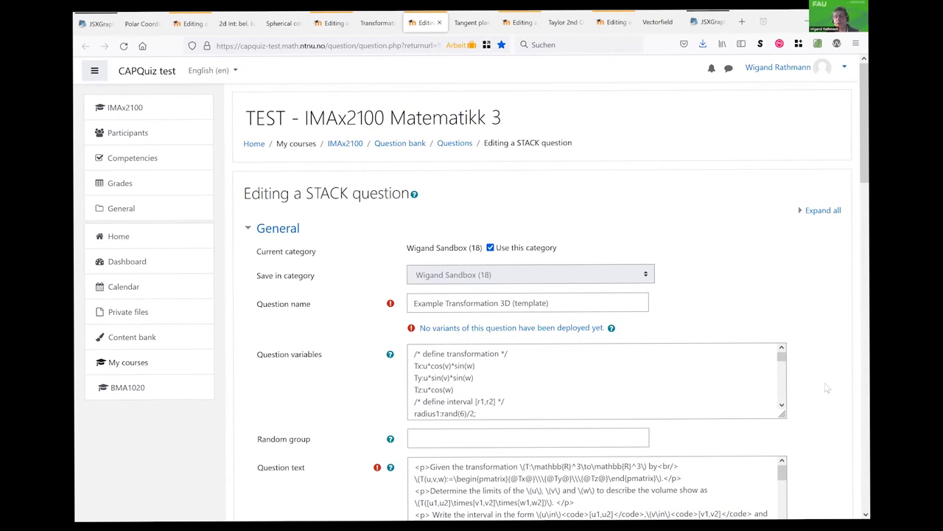
scroll(799, 322, down, 3)
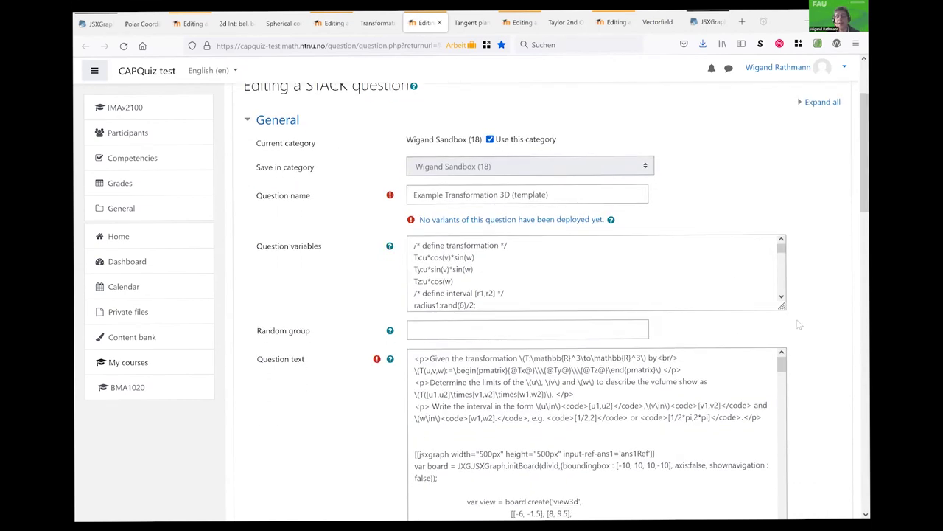
drag(783, 306, 778, 363)
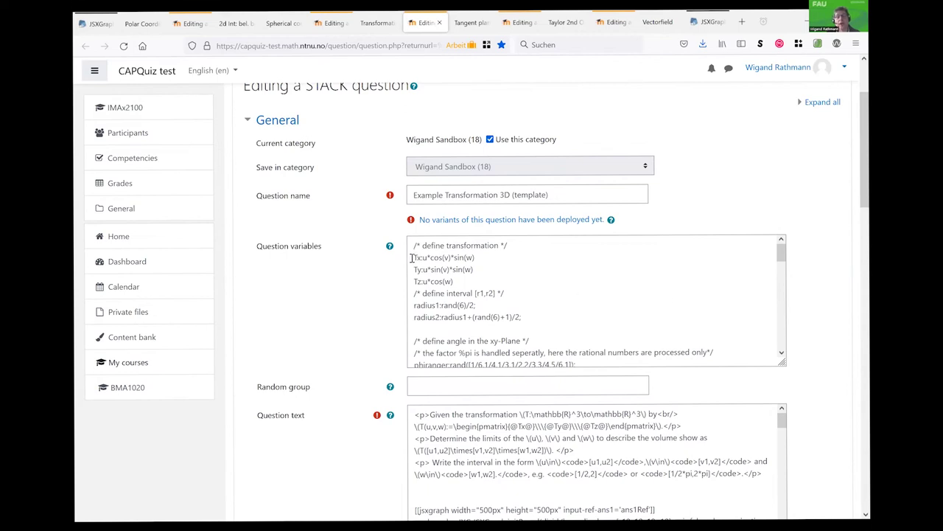
drag(414, 257, 548, 329)
click(552, 312)
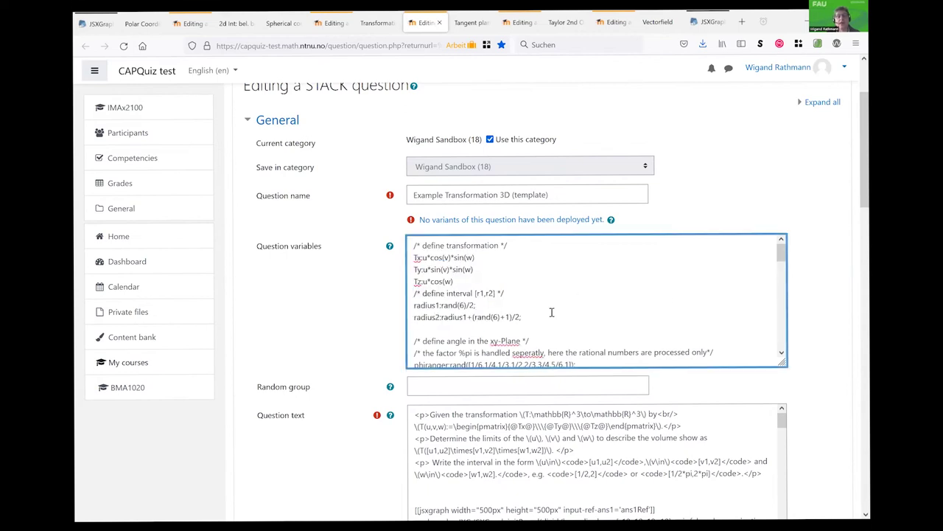
scroll(783, 262, down, 1)
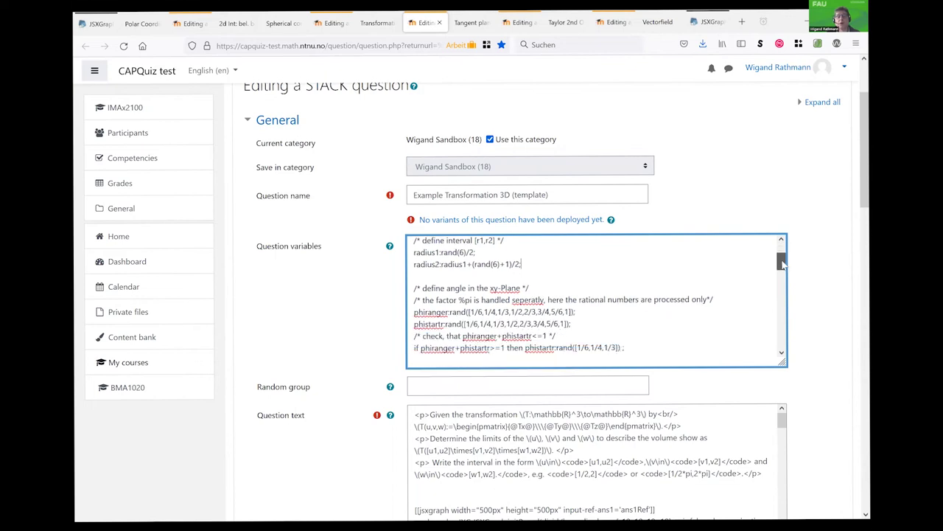
scroll(840, 398, down, 1)
In the question text, highlight the board.jc.snippet definitions of TF1, TF2 and TF3 and point out the Tx, Ty and Tz placeholders.
scroll(840, 398, down, 4)
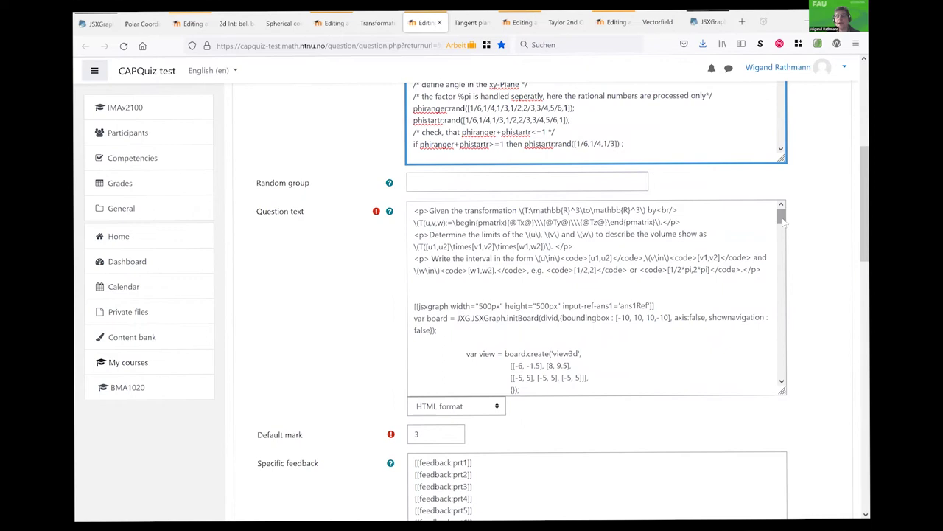
drag(782, 222, 783, 234)
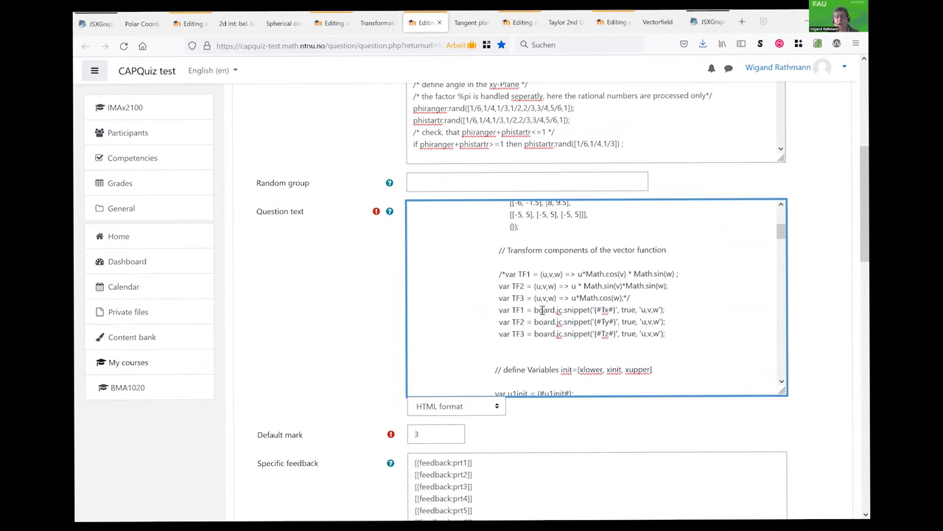
drag(534, 310, 669, 337)
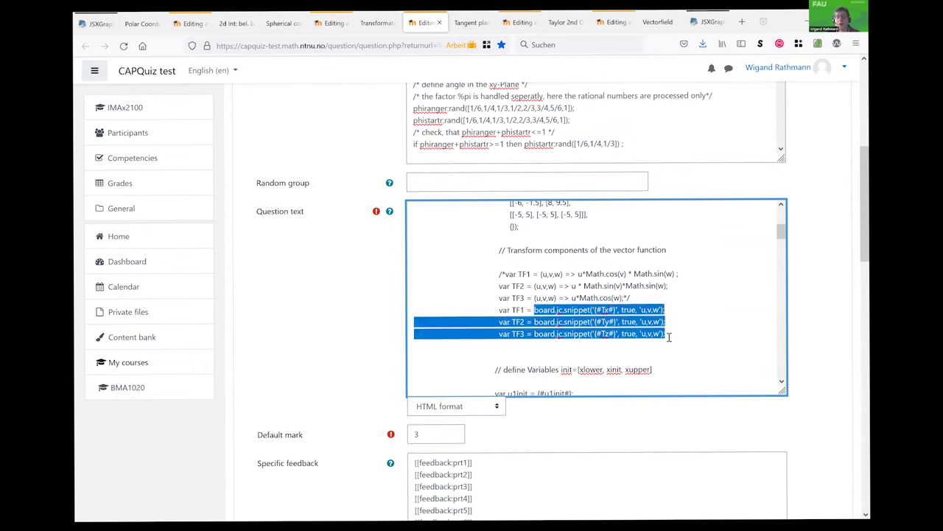
click(596, 310)
drag(594, 310, 617, 322)
click(594, 322)
click(594, 334)
drag(783, 233, 783, 229)
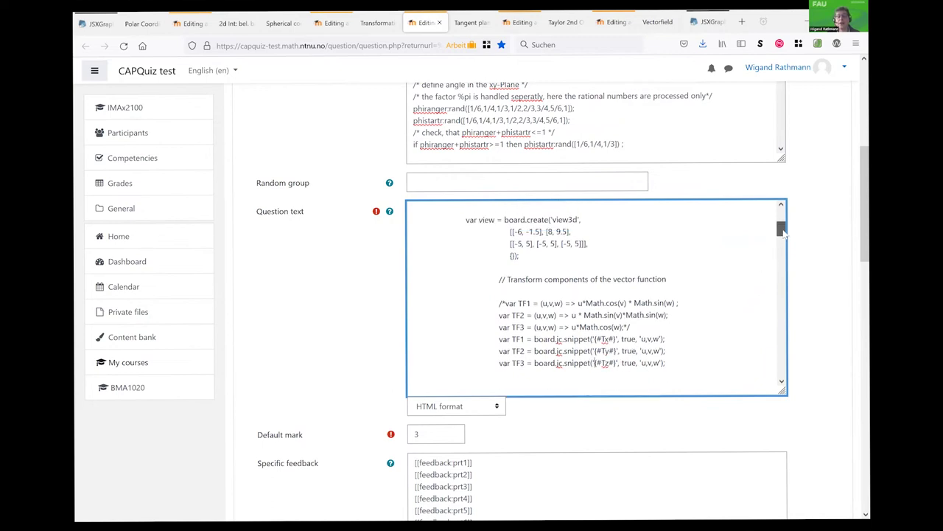
Examine the slider init values in the question variables and the matching init variables and slider creation code in the question text.
click(782, 149)
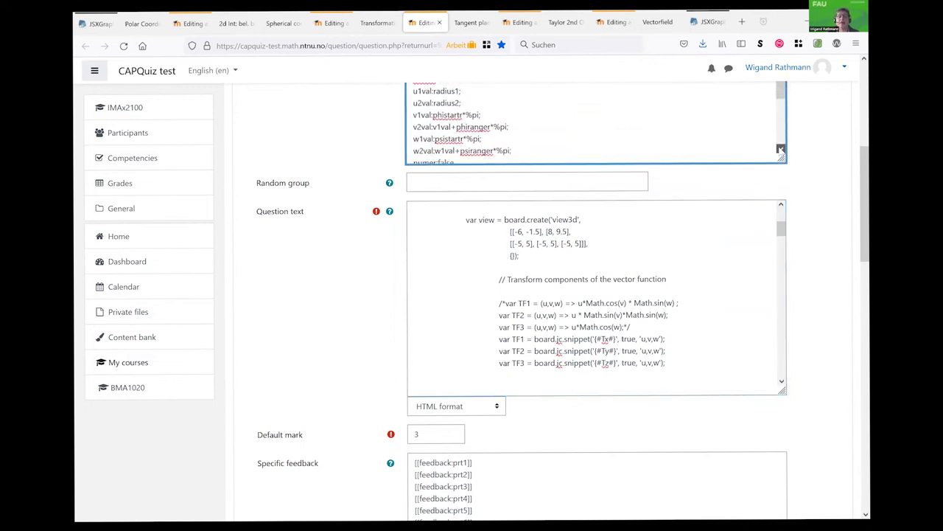
drag(781, 150, 781, 132)
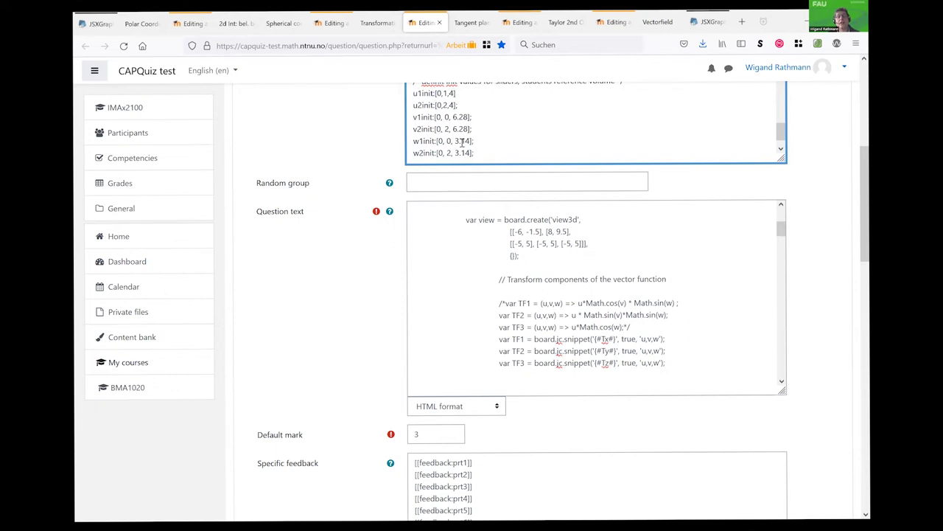
click(781, 233)
scroll(781, 243, down, 3)
scroll(782, 250, down, 3)
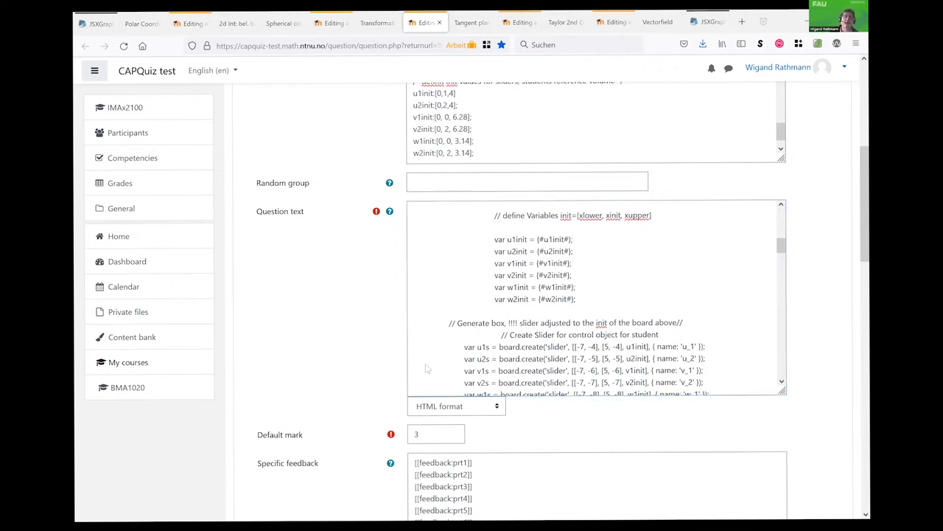
Return to the slides at Calculus of functions with two variables and point out the Example function formula and the Tangential plane figure.
key(alt+Tab)
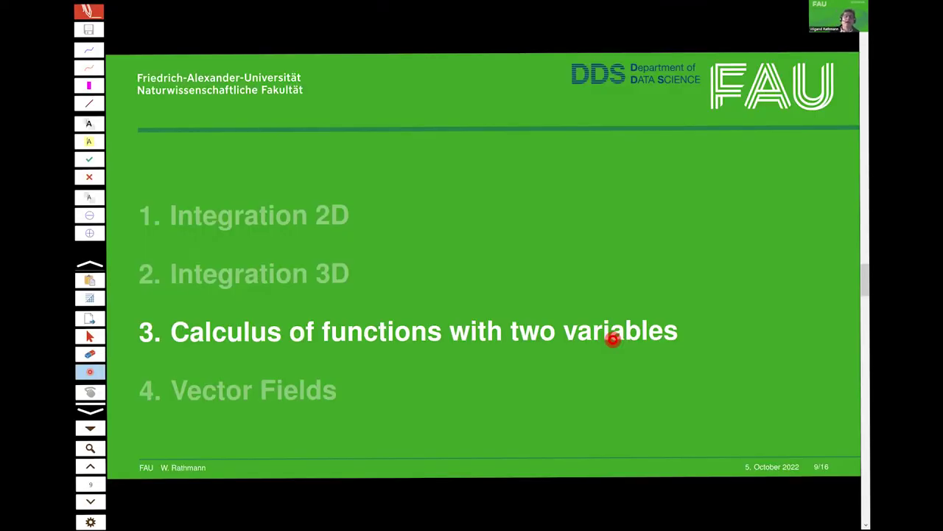
key(Page_Down)
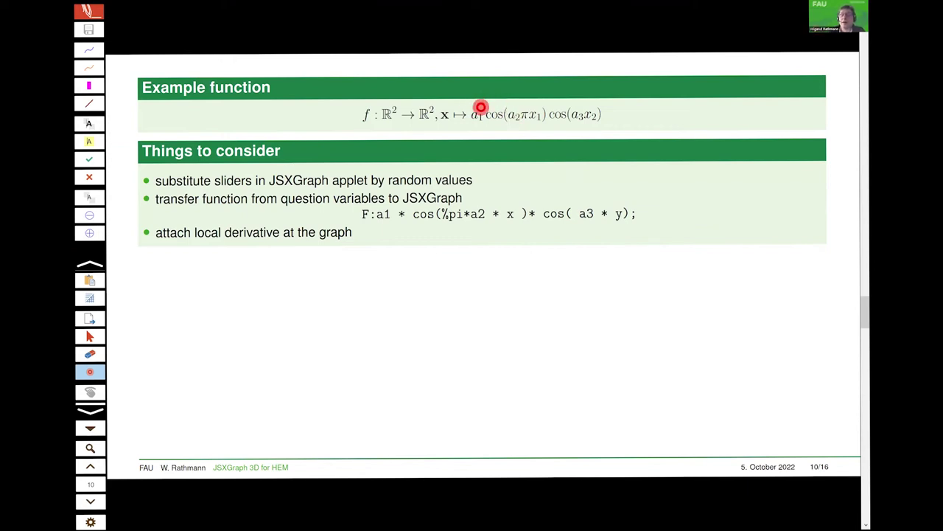
mouse_move(481, 107)
mouse_down()
mouse_move(472, 128)
mouse_move(502, 106)
mouse_move(498, 122)
mouse_move(587, 107)
mouse_move(571, 124)
mouse_move(569, 115)
mouse_up()
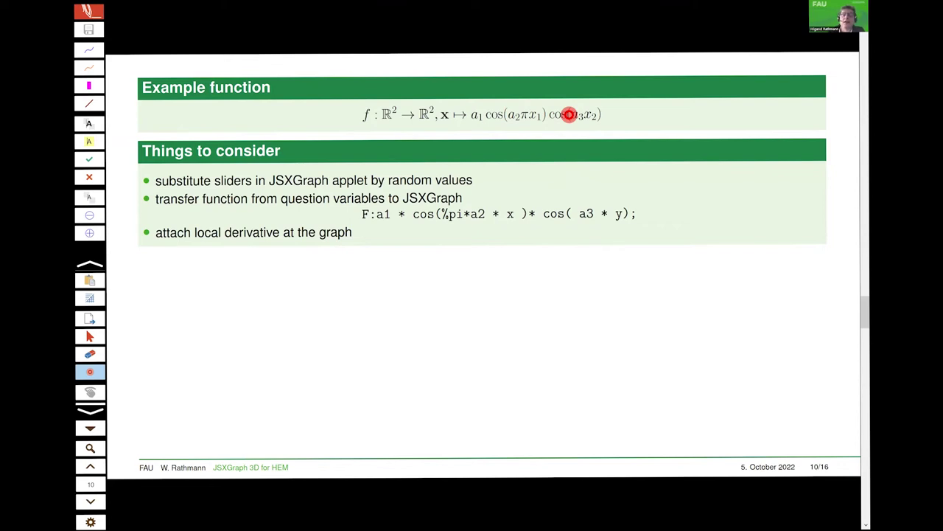
mouse_move(372, 196)
mouse_down()
mouse_move(368, 230)
mouse_move(636, 231)
mouse_move(568, 192)
mouse_move(361, 203)
mouse_up()
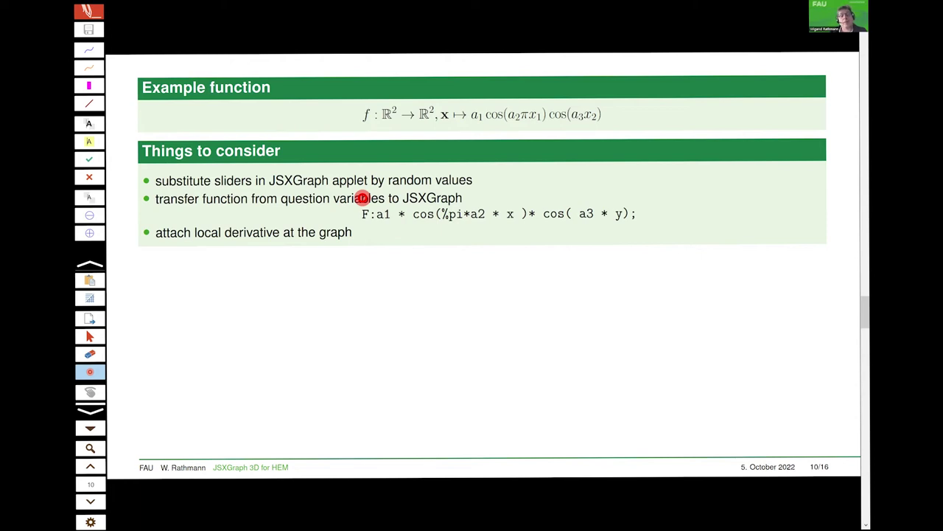
key(Page_Down)
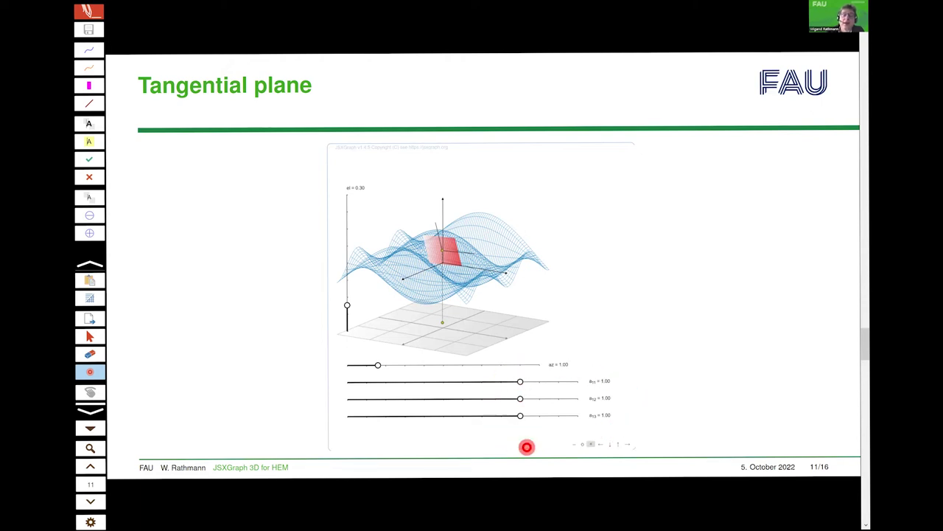
mouse_move(443, 320)
mouse_down()
mouse_move(440, 311)
mouse_move(446, 330)
mouse_move(438, 321)
mouse_move(427, 331)
mouse_up()
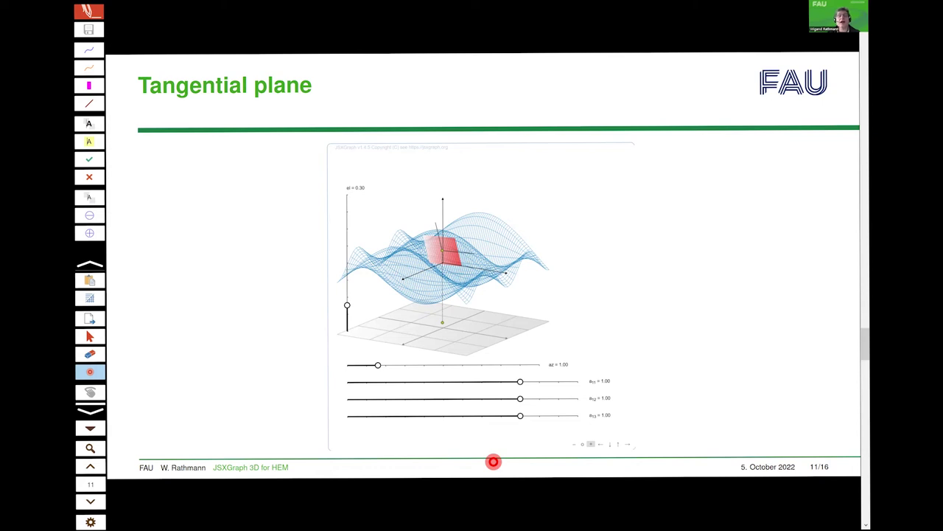
Open the Tangent plane applet, set a11 to 0.85 and az to 6.28, and move the base point near the origin.
key(alt+Tab)
click(468, 22)
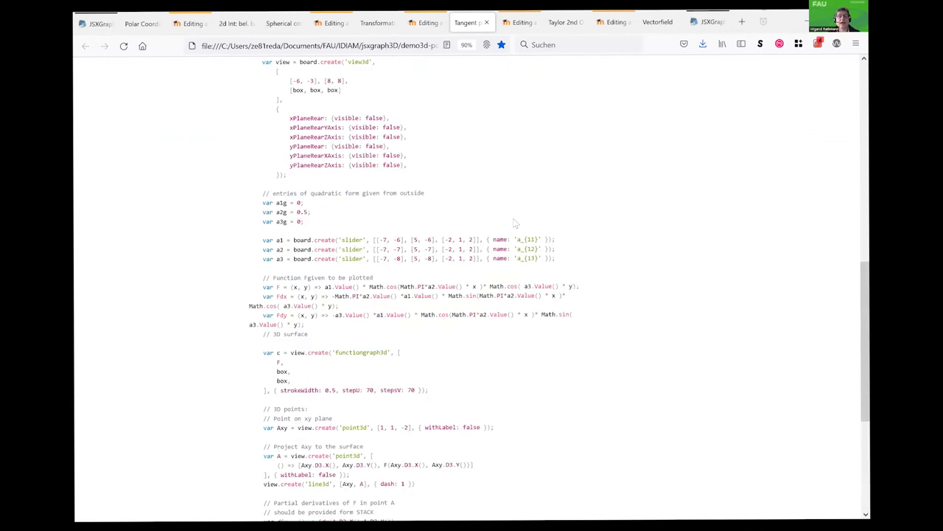
scroll(515, 224, up, 10)
scroll(341, 308, down, 1)
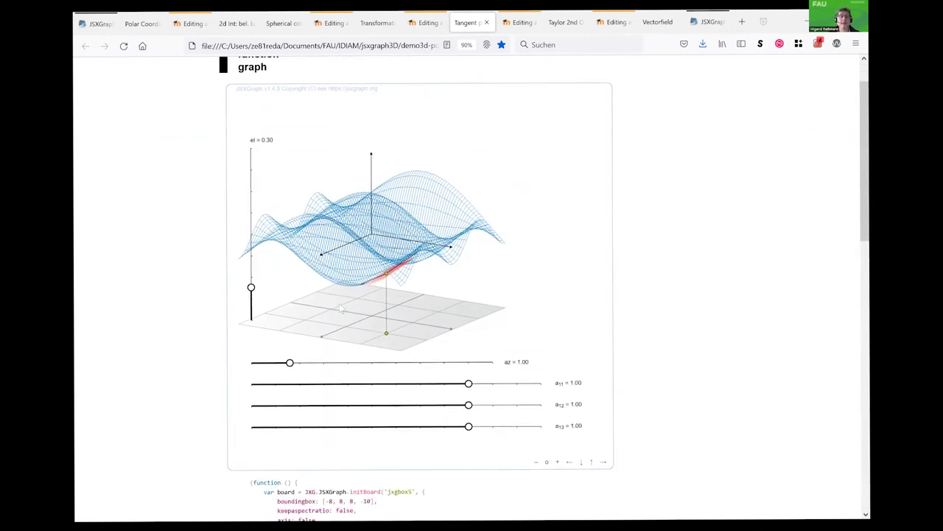
drag(291, 369, 374, 371)
mouse_move(470, 387)
mouse_down()
mouse_move(321, 384)
mouse_move(457, 384)
mouse_up()
drag(373, 363, 505, 359)
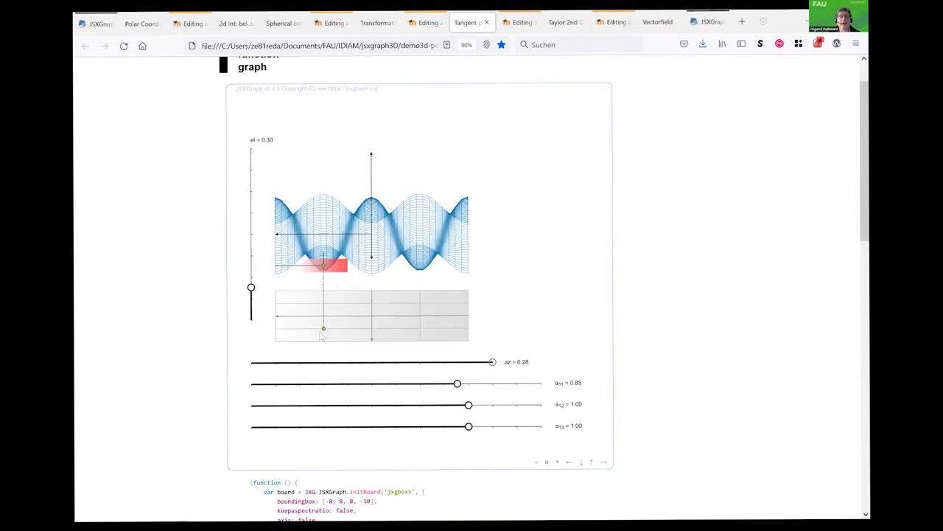
drag(322, 332, 372, 317)
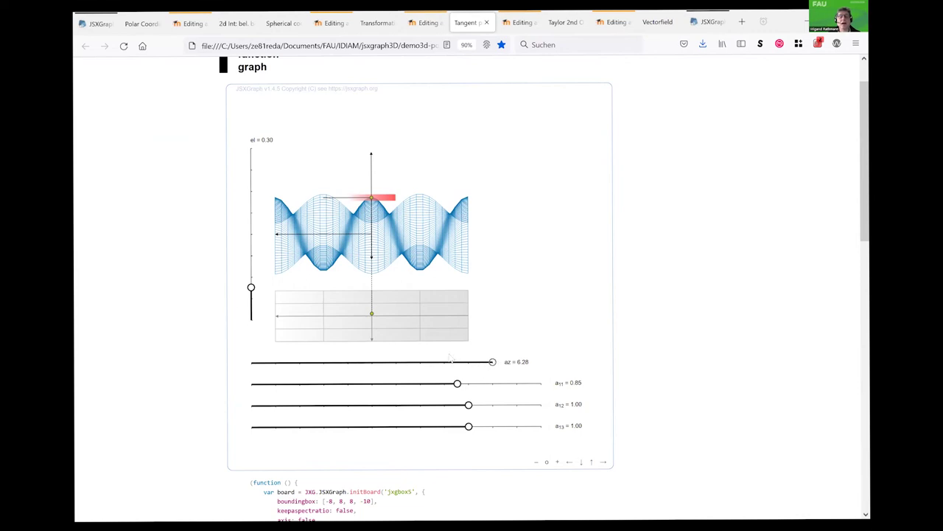
Turn the tangent plane view to az 6.22, lower the elevation to 0.10, and set a11 to 0.81.
drag(492, 362, 372, 318)
mouse_move(251, 287)
mouse_down()
mouse_move(251, 251)
mouse_move(250, 287)
mouse_up()
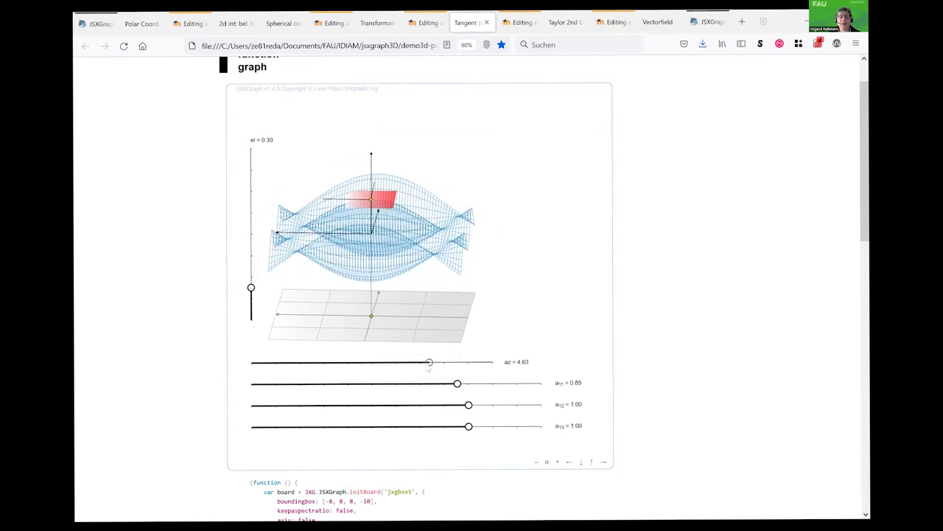
drag(429, 362, 490, 364)
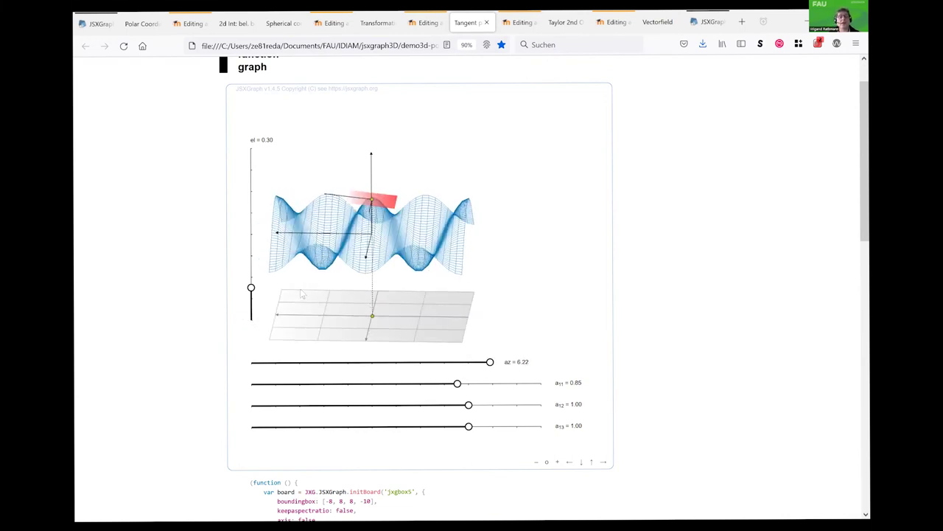
drag(251, 288, 250, 309)
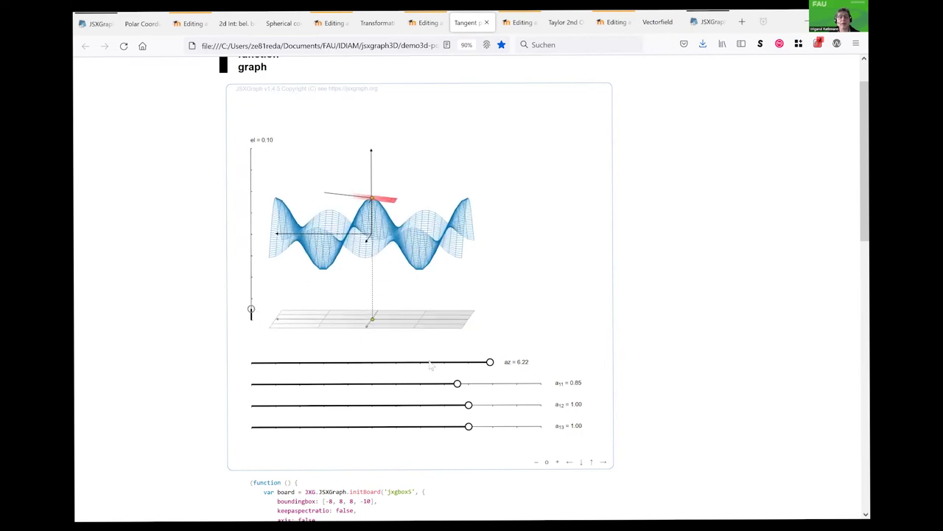
drag(464, 392, 461, 392)
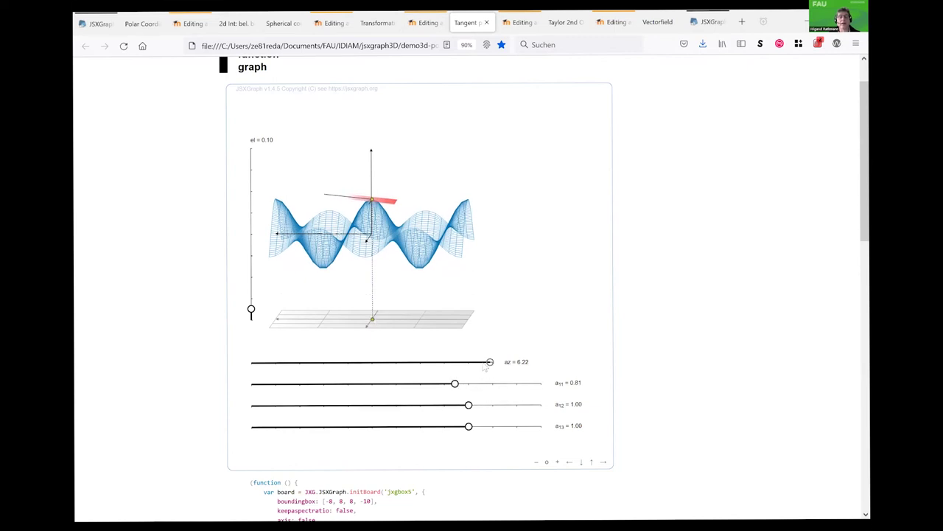
Align the view at az 6.28, adjust the base point under the central peak, and rotate the surface to az 5.64.
mouse_move(490, 362)
mouse_down()
mouse_move(474, 361)
mouse_move(493, 362)
mouse_up()
mouse_move(373, 320)
drag(373, 322, 372, 320)
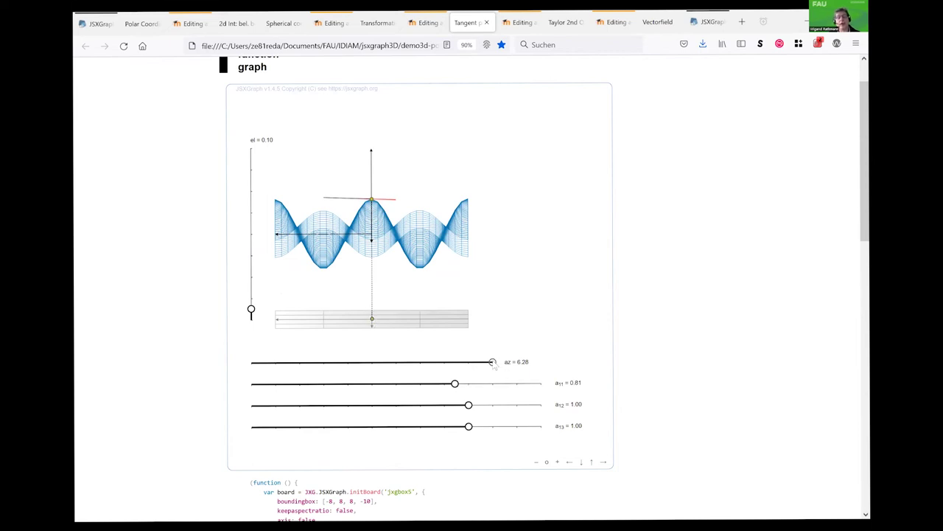
drag(493, 362, 468, 362)
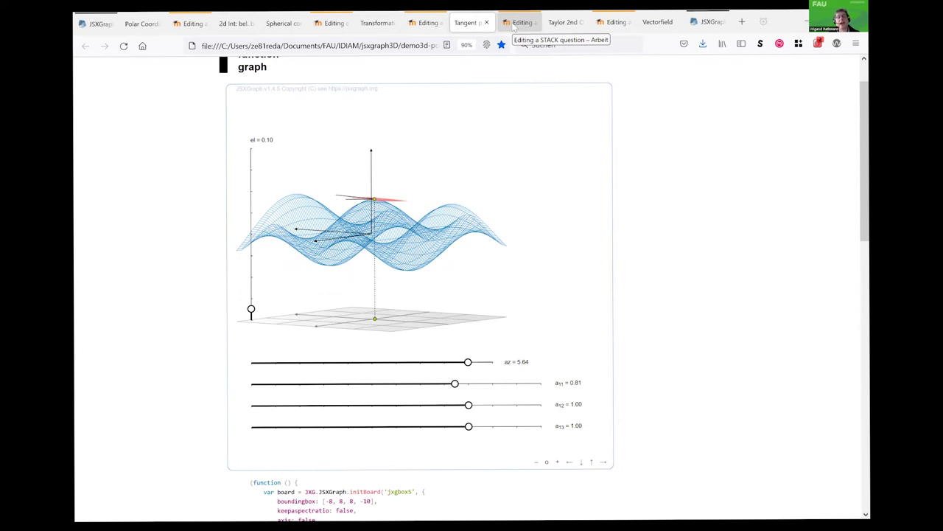
Switch to the Example Function of two variables (stationary point) question and highlight the a1, a2 and a3 random definitions in its question variables.
click(518, 22)
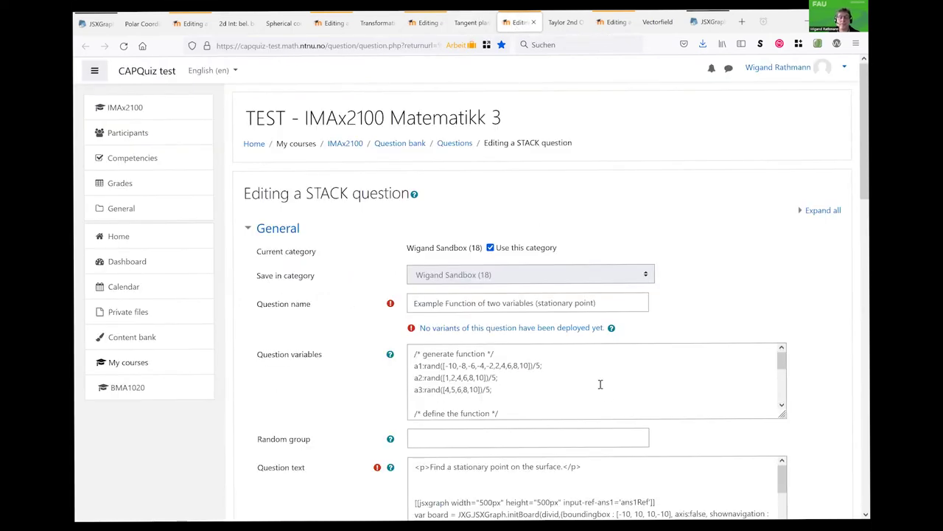
scroll(600, 384, down, 1)
scroll(600, 384, up, 1)
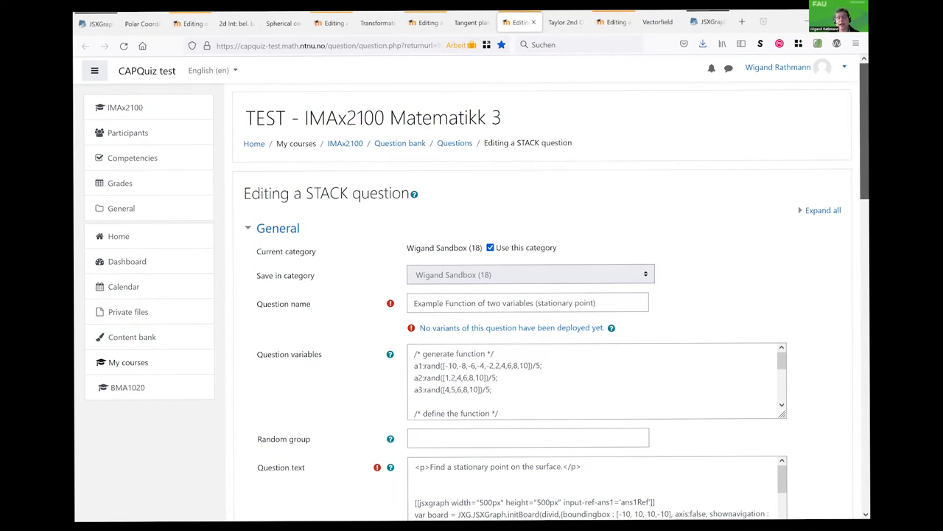
scroll(527, 323, down, 1)
drag(411, 323, 517, 349)
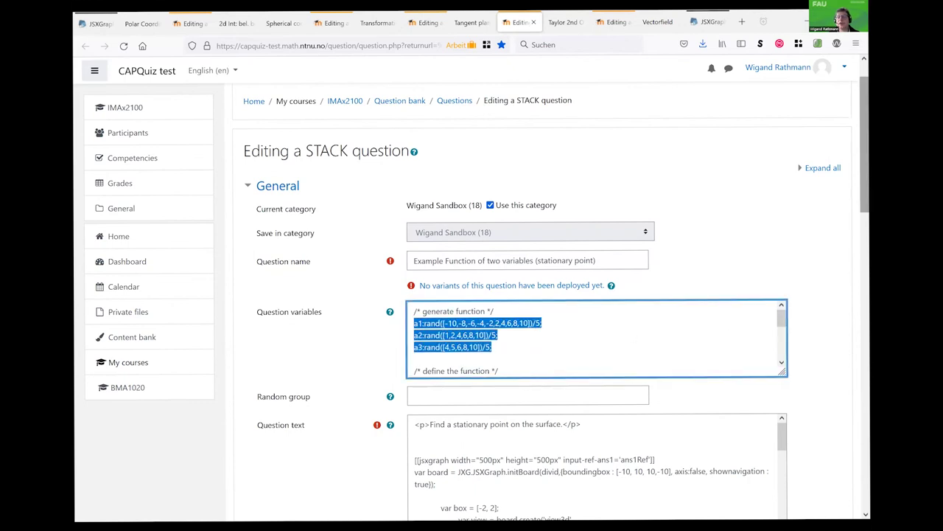
scroll(551, 298, down, 1)
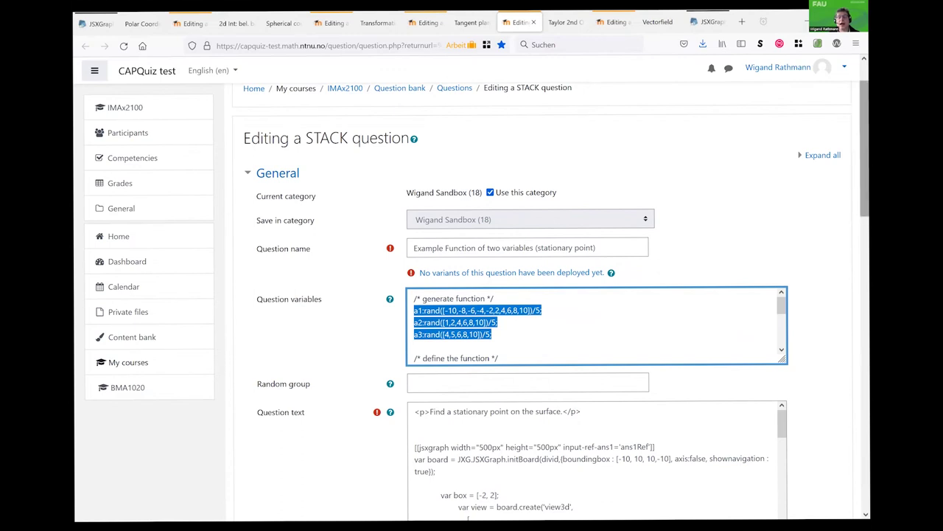
drag(256, 195, 316, 219)
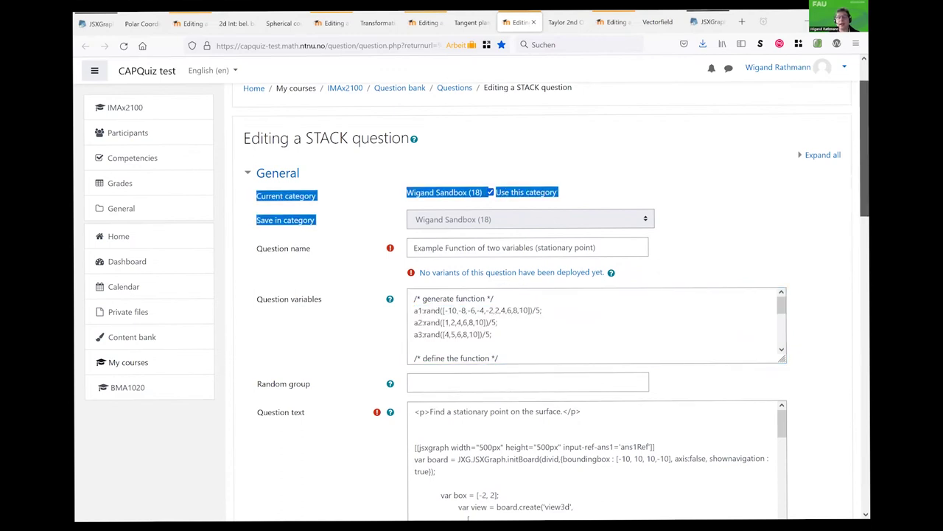
scroll(564, 295, down, 3)
scroll(564, 295, up, 1)
scroll(714, 238, up, 3)
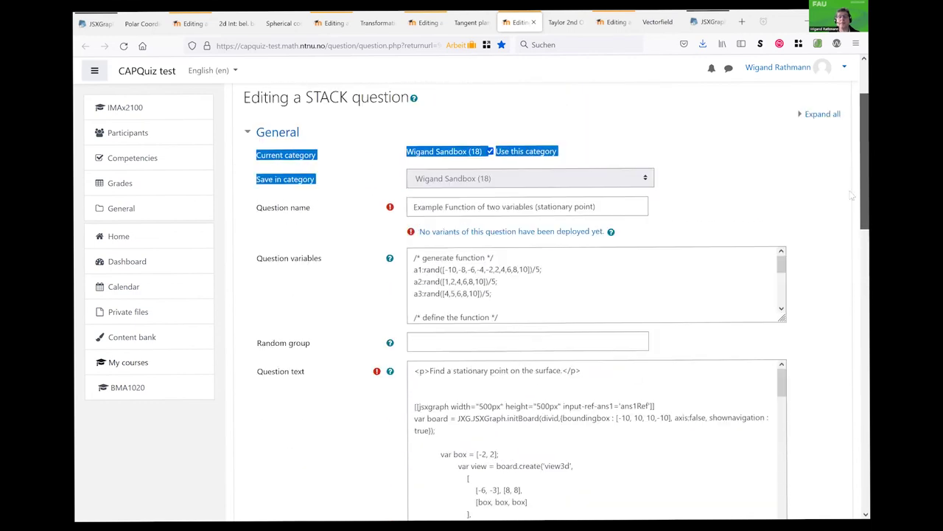
click(714, 237)
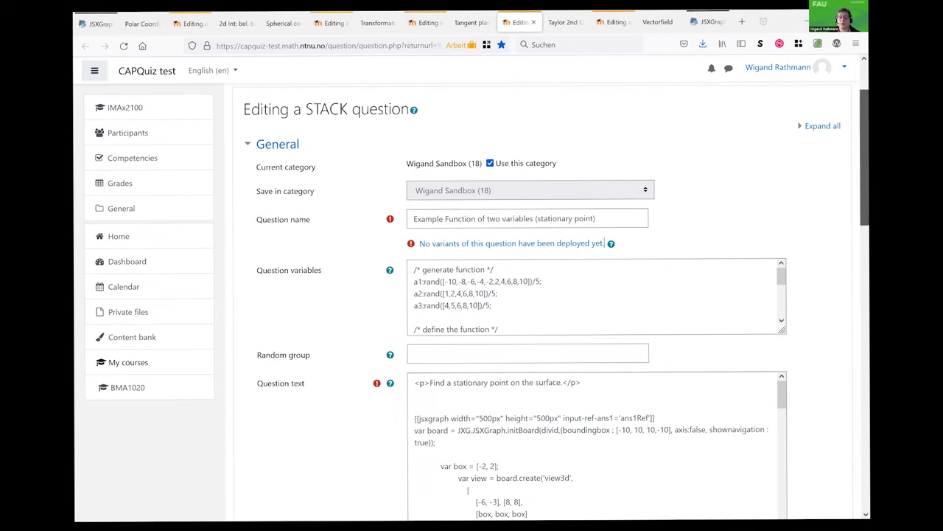
In the question text, find the Tangent plane code and highlight the plane3d creation and its dFx_vec and dFy_vec direction vectors.
scroll(779, 243, down, 4)
drag(781, 275, 777, 374)
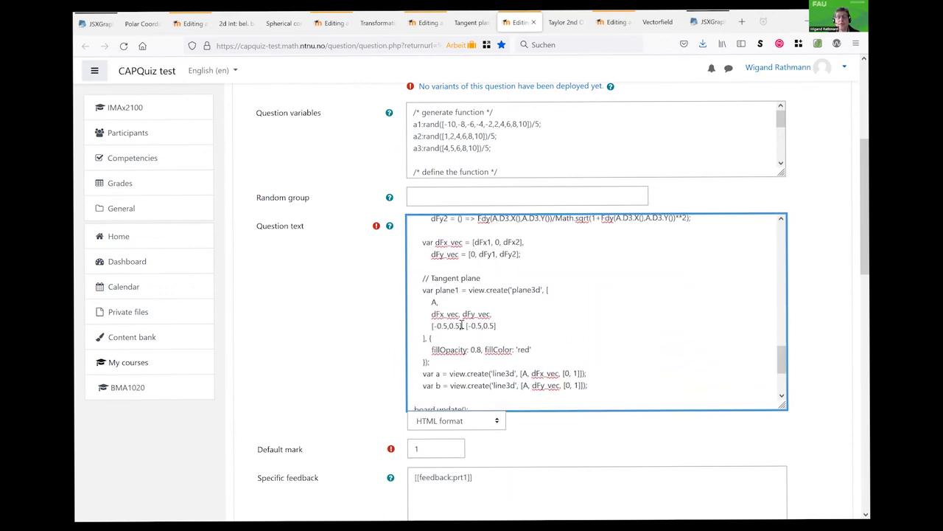
drag(426, 314, 426, 336)
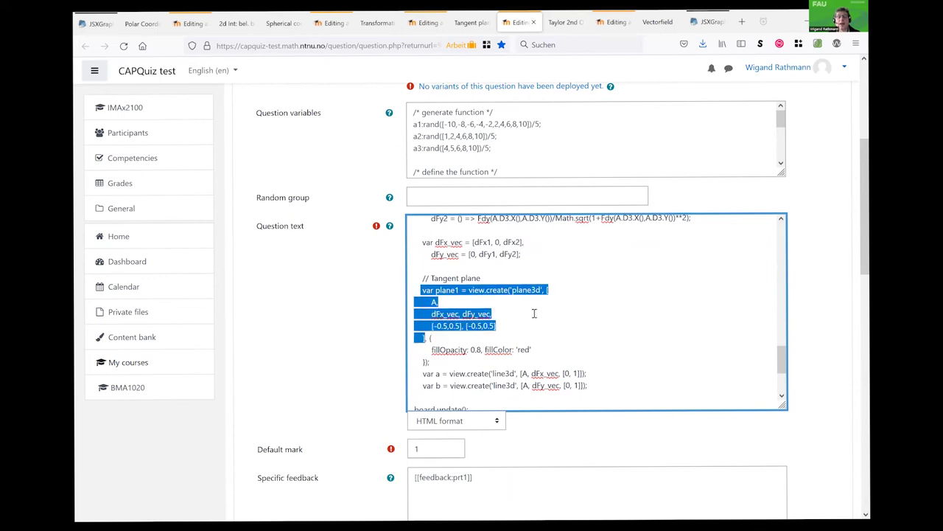
click(498, 318)
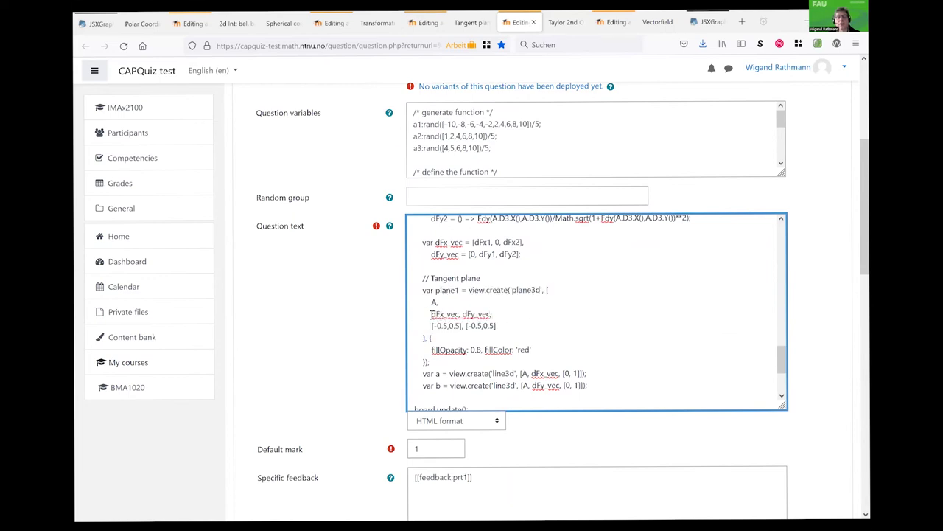
drag(432, 314, 489, 314)
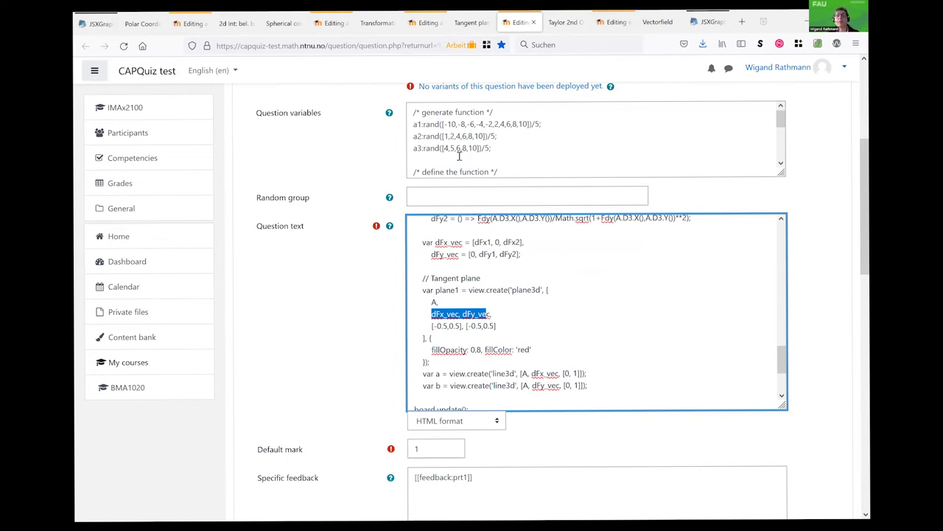
Return to the Tangent plane applet and view the plane from elevation 0.28 and az 5.49.
click(467, 24)
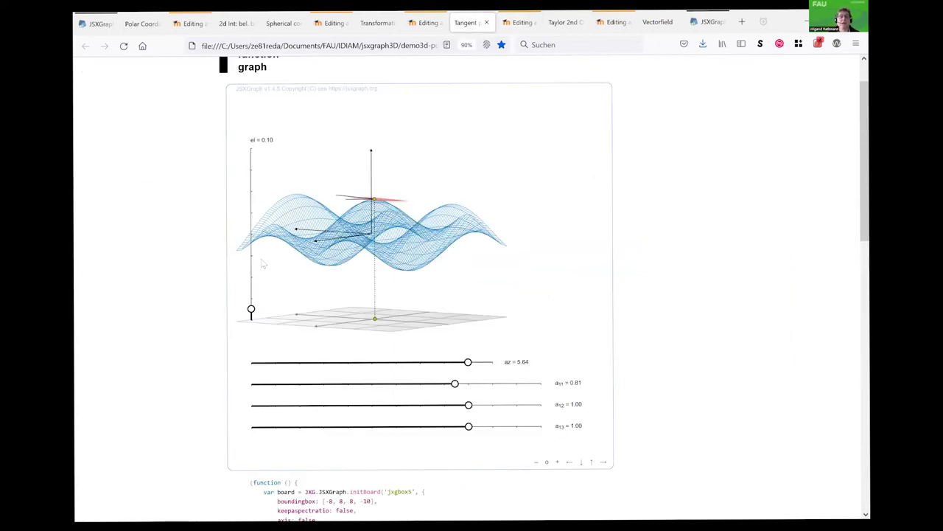
drag(467, 362, 438, 362)
drag(250, 309, 250, 290)
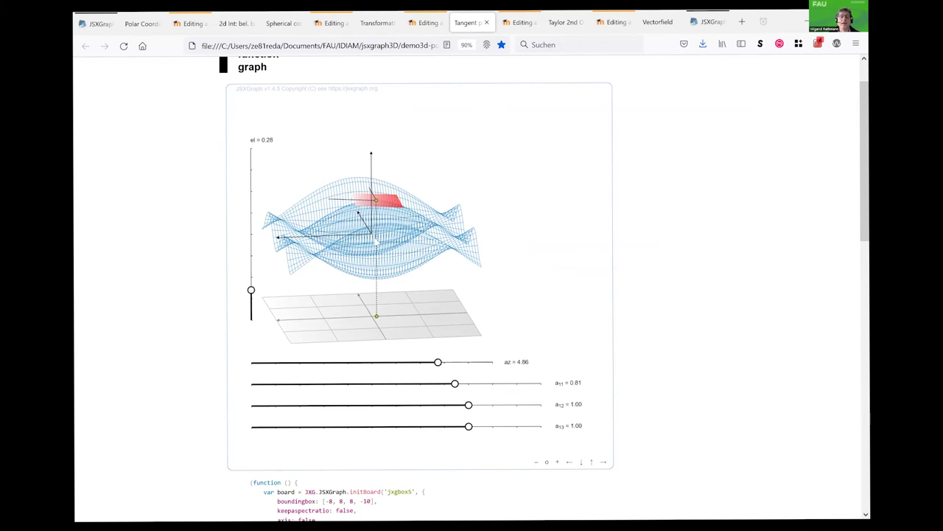
drag(440, 365, 463, 365)
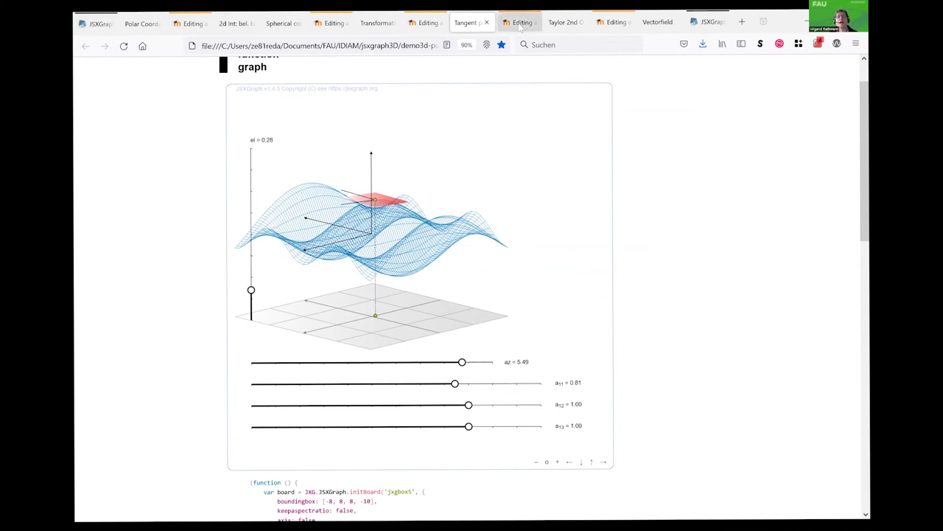
Open the Taylor 2nd applet, turn the view to az 3.11, move the expansion point across the base plane, and rotate to az 5.47.
click(566, 23)
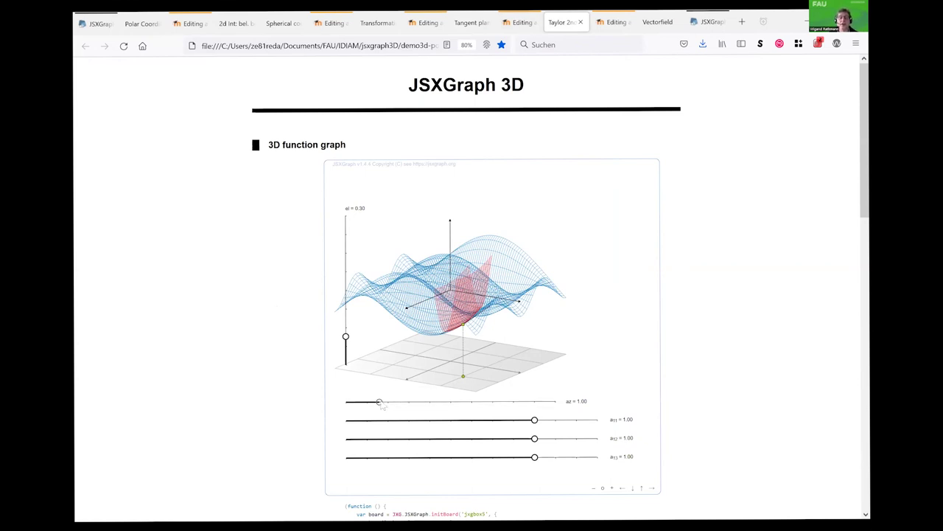
drag(390, 405, 441, 407)
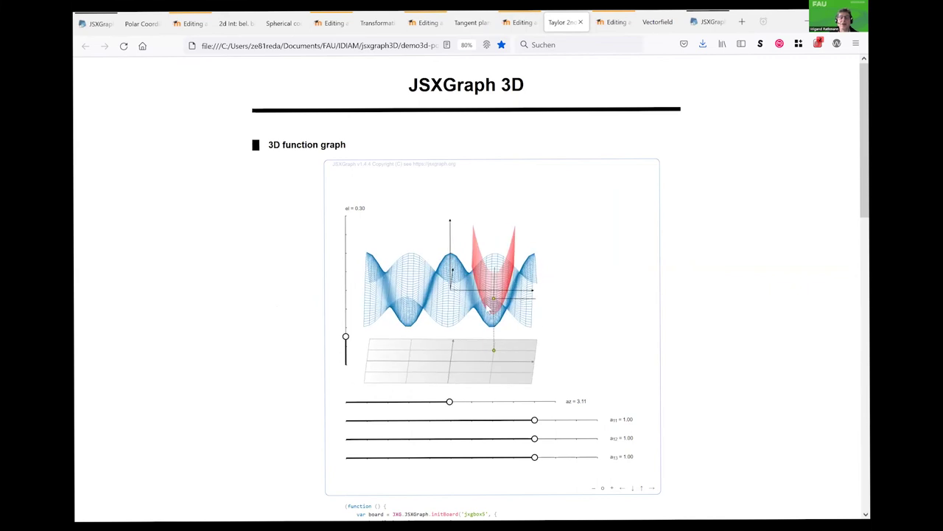
mouse_move(495, 355)
drag(491, 354, 466, 343)
drag(449, 401, 531, 398)
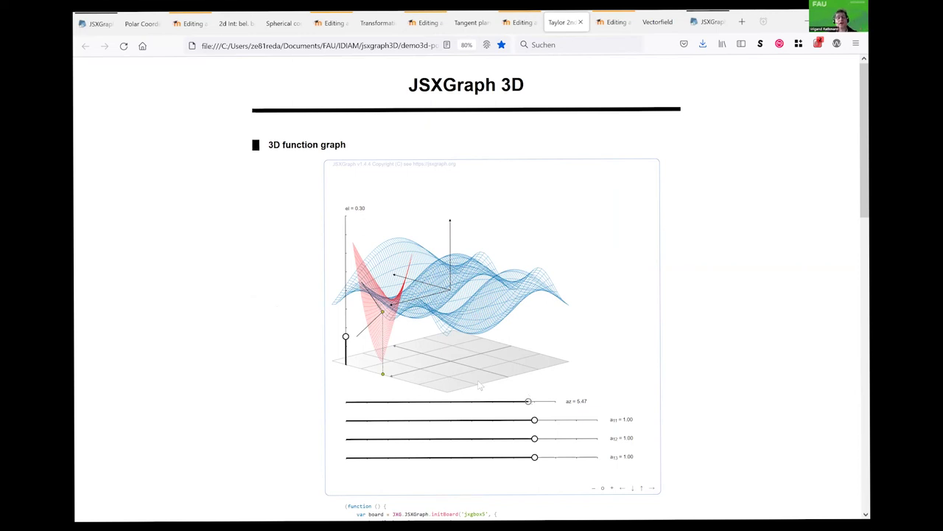
Rotate the Taylor surface to az 4.99 and move the expansion point inward from the edge of the base plane.
drag(529, 404, 514, 408)
drag(295, 362, 337, 356)
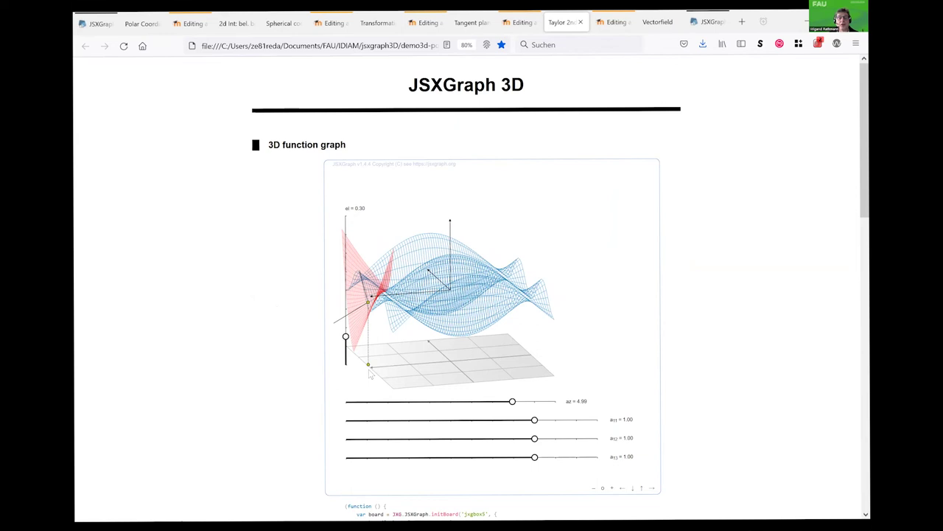
drag(368, 365, 390, 372)
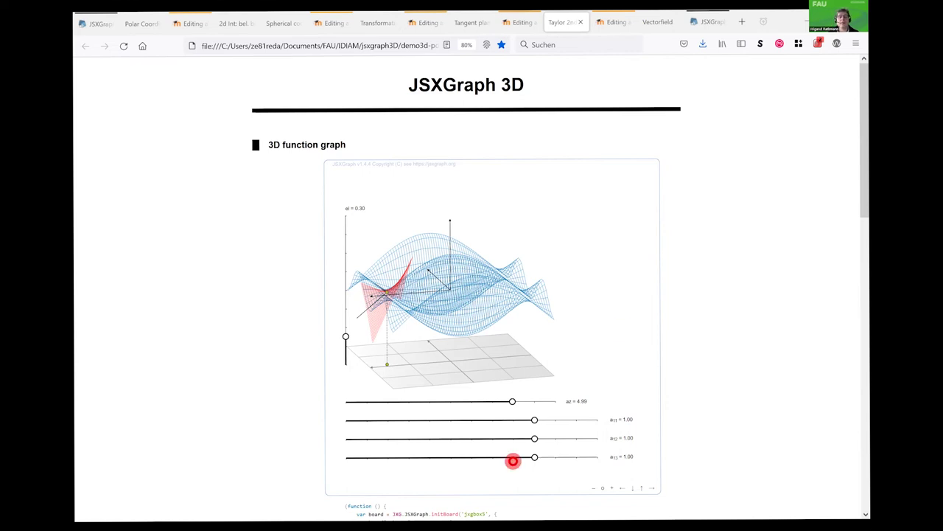
Switch to the slide on Local Quadratic Approximation and point out the Maxima definitions of F and its derivatives with the laser pointer.
key(alt+Tab)
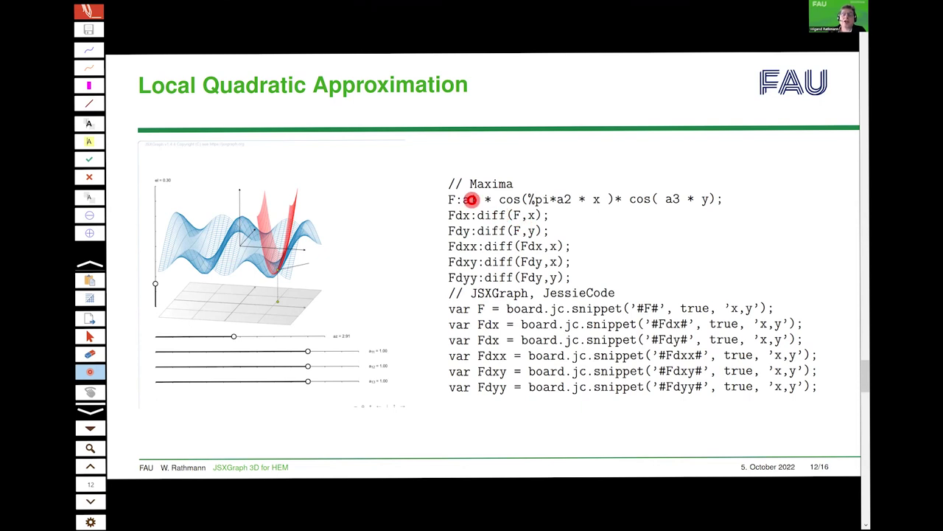
drag(438, 185, 439, 249)
mouse_move(447, 290)
mouse_down()
mouse_move(701, 297)
mouse_move(752, 183)
mouse_move(749, 167)
mouse_move(476, 177)
mouse_move(433, 181)
mouse_move(438, 198)
mouse_up()
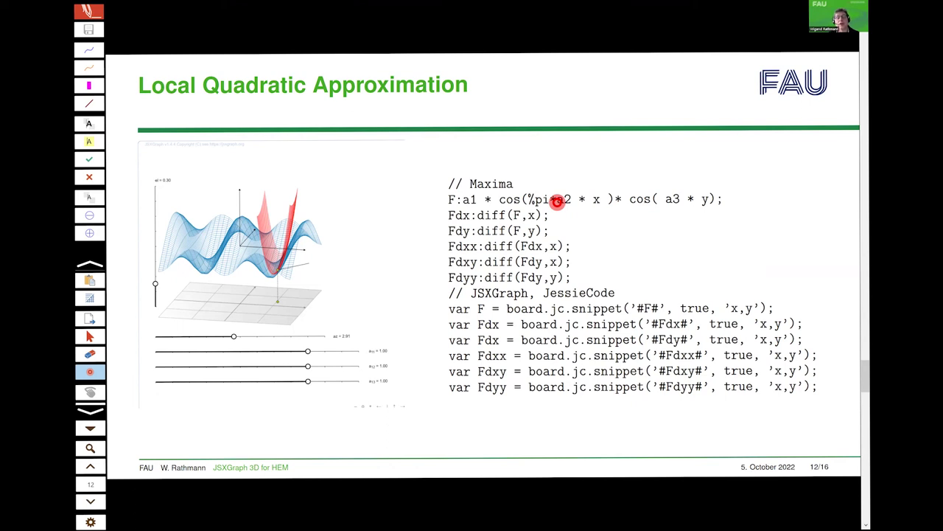
Go to the Fun Facts slide and point out the code that replaces %pi with PI and the board.jc.snippet arguments.
key(Page_Down)
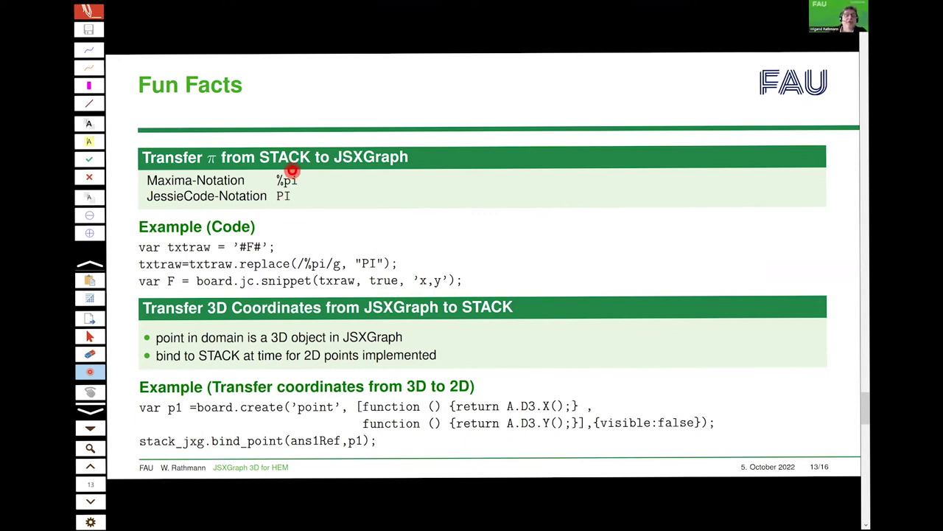
mouse_move(280, 165)
mouse_down()
mouse_move(274, 185)
mouse_move(297, 182)
mouse_move(271, 171)
mouse_move(260, 193)
mouse_move(307, 181)
mouse_move(286, 167)
mouse_move(261, 189)
mouse_move(292, 207)
mouse_move(286, 187)
mouse_up()
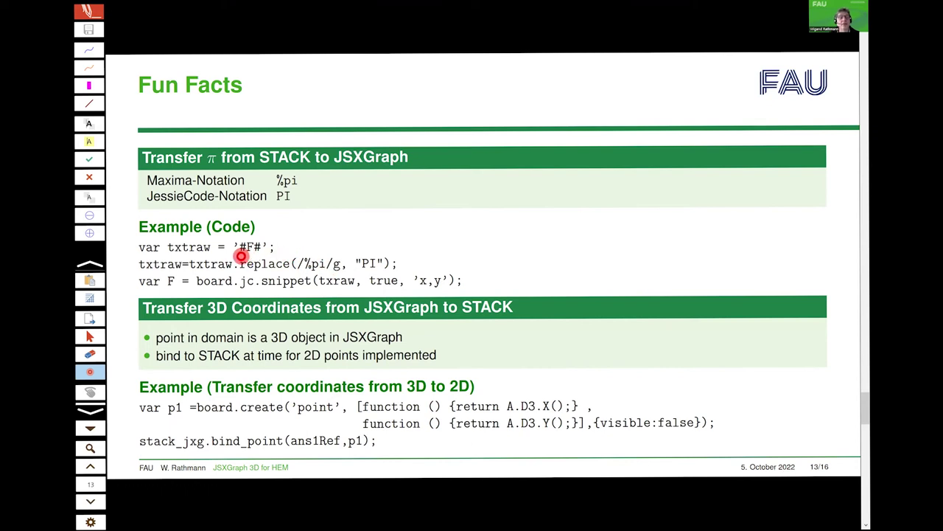
mouse_move(233, 251)
mouse_down()
mouse_move(251, 279)
mouse_move(413, 286)
mouse_move(381, 236)
mouse_move(256, 245)
mouse_up()
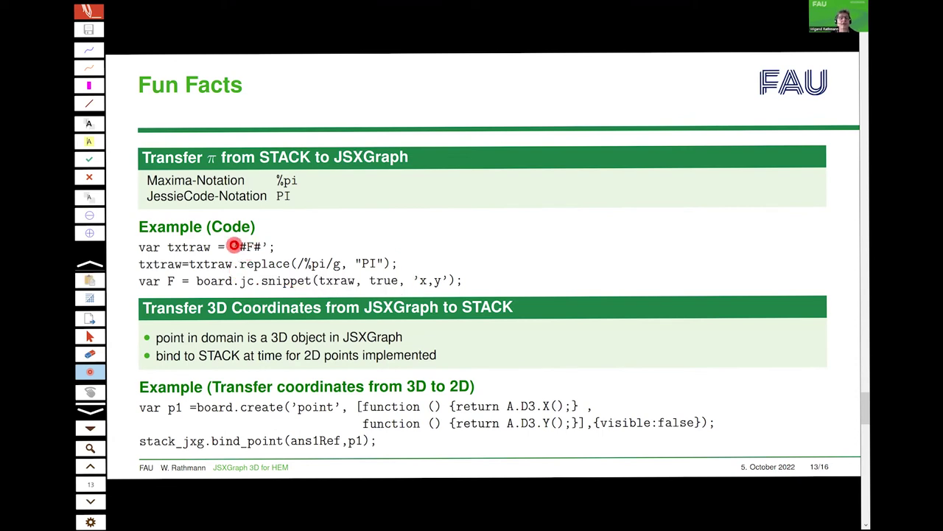
mouse_move(165, 239)
mouse_down()
mouse_move(176, 257)
mouse_move(213, 259)
mouse_up()
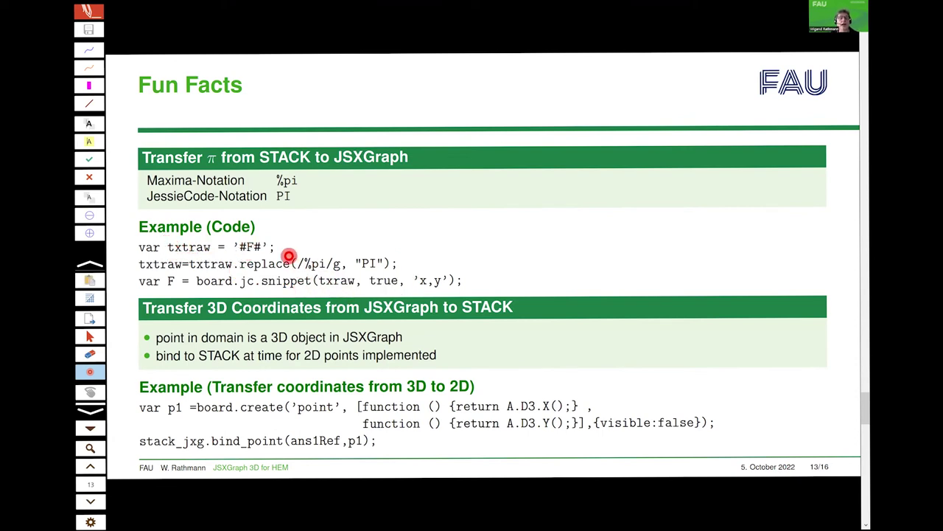
mouse_move(289, 256)
mouse_down()
mouse_move(296, 285)
mouse_move(416, 256)
mouse_move(287, 246)
mouse_move(310, 299)
mouse_move(453, 306)
mouse_move(445, 266)
mouse_move(313, 266)
mouse_up()
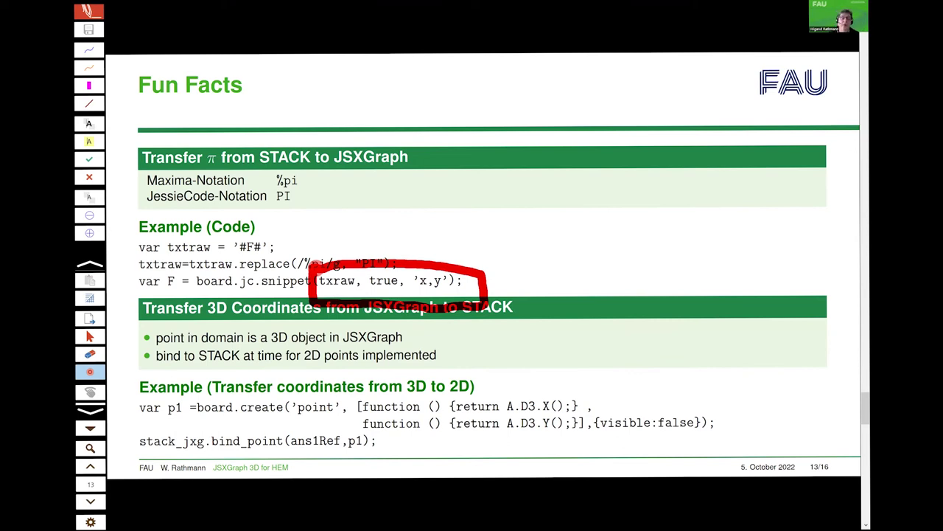
click(315, 268)
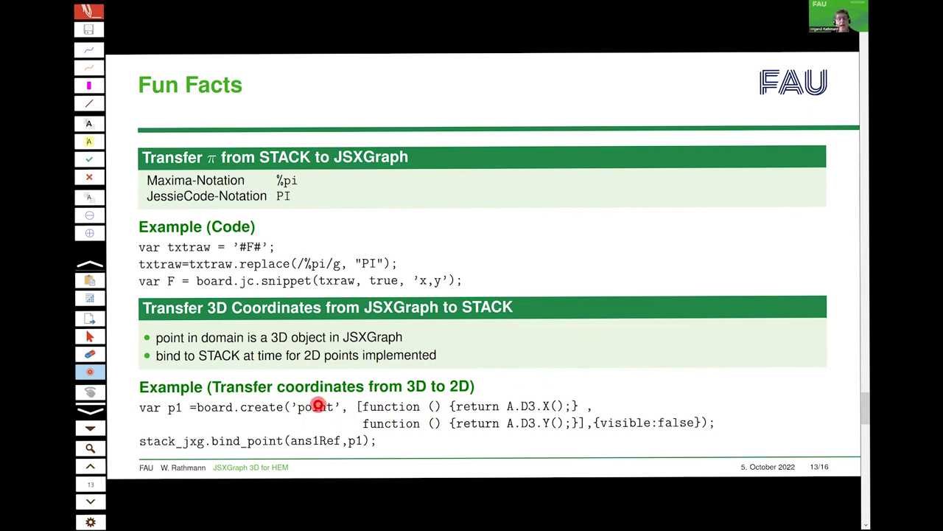
In the 3D to 2D coordinates example, underline the return A.D3.X() and return A.D3.Y() expressions with the laser pointer.
mouse_move(302, 394)
mouse_down()
mouse_move(277, 418)
mouse_move(336, 389)
mouse_move(301, 398)
mouse_up()
drag(457, 407, 538, 408)
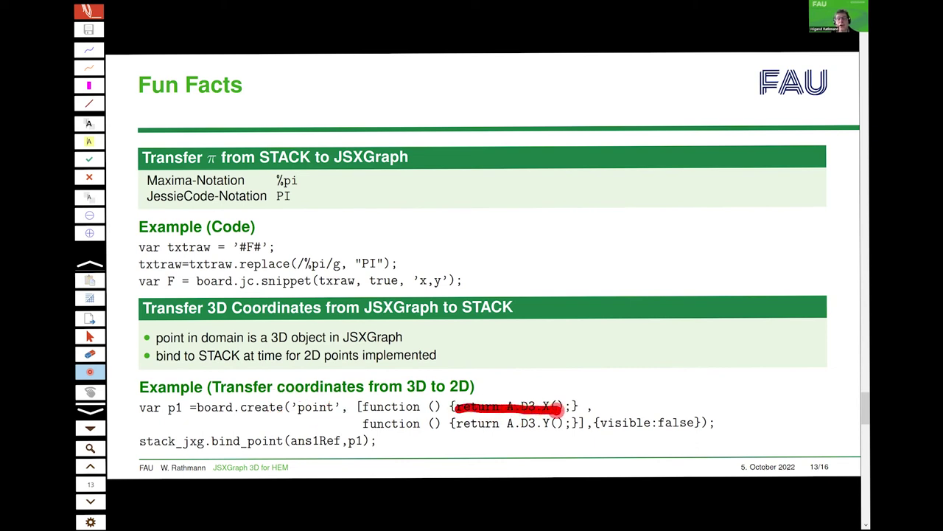
drag(457, 424, 470, 424)
drag(535, 426, 557, 426)
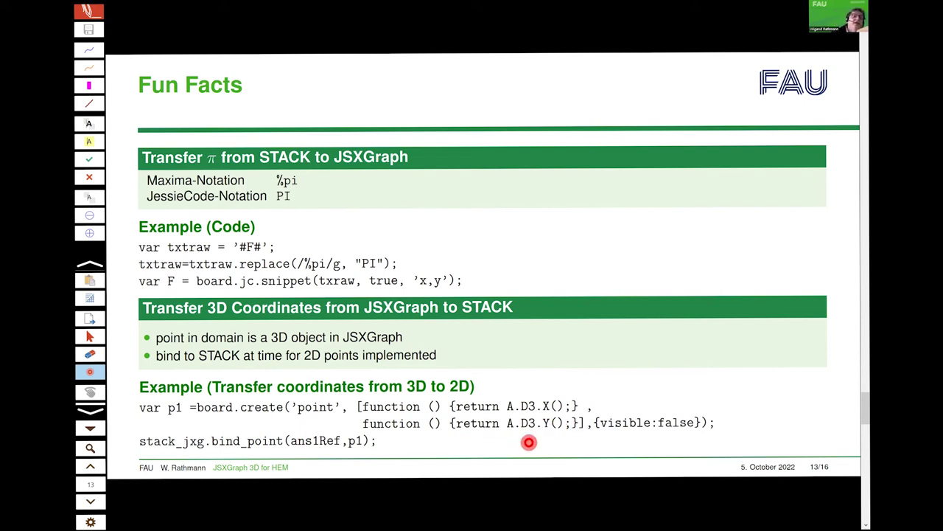
Bracket the .D3 part of both coordinate functions on the Fun Facts slide with the pen.
click(102, 48)
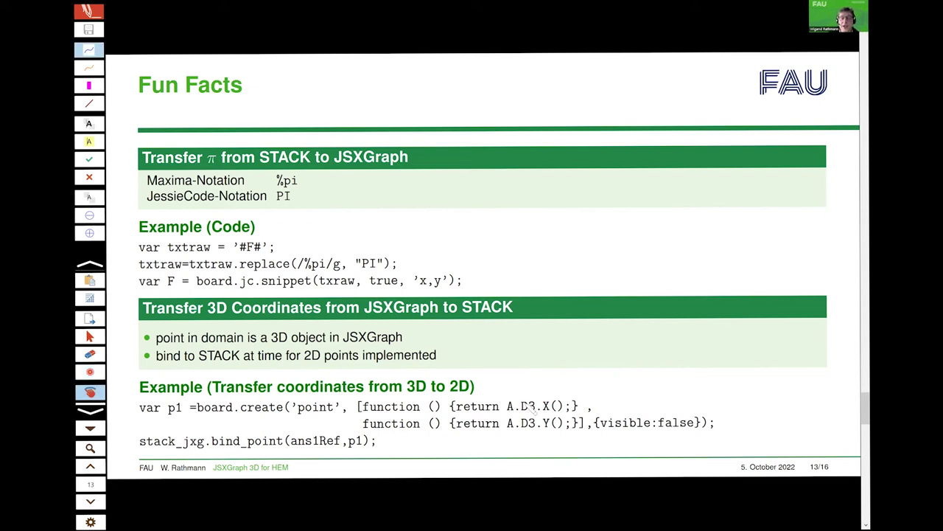
drag(520, 402, 517, 411)
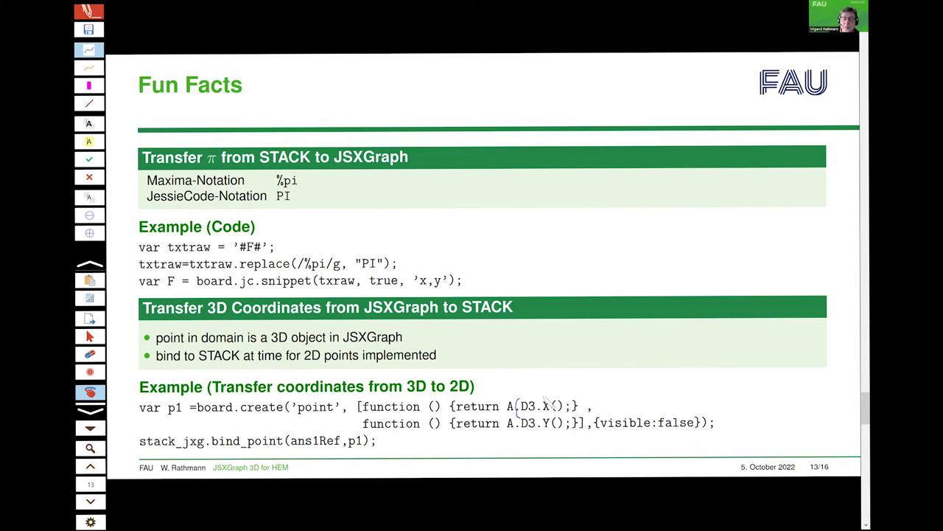
mouse_move(535, 401)
mouse_down()
mouse_move(516, 430)
mouse_move(537, 431)
mouse_up()
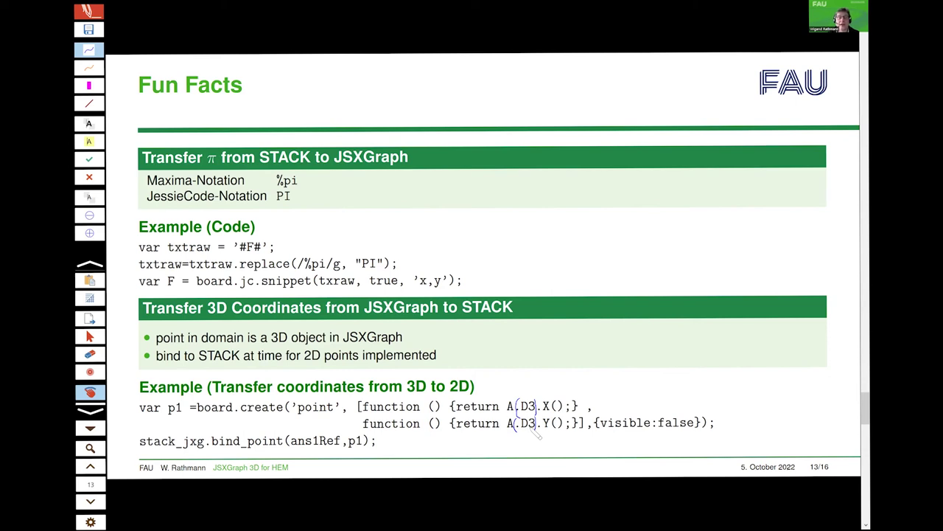
Leave the Fun Facts slide, switch to the Vectorfield applet in Firefox, and rotate its view to el 1.17 and az 2.67.
key(Page_Down)
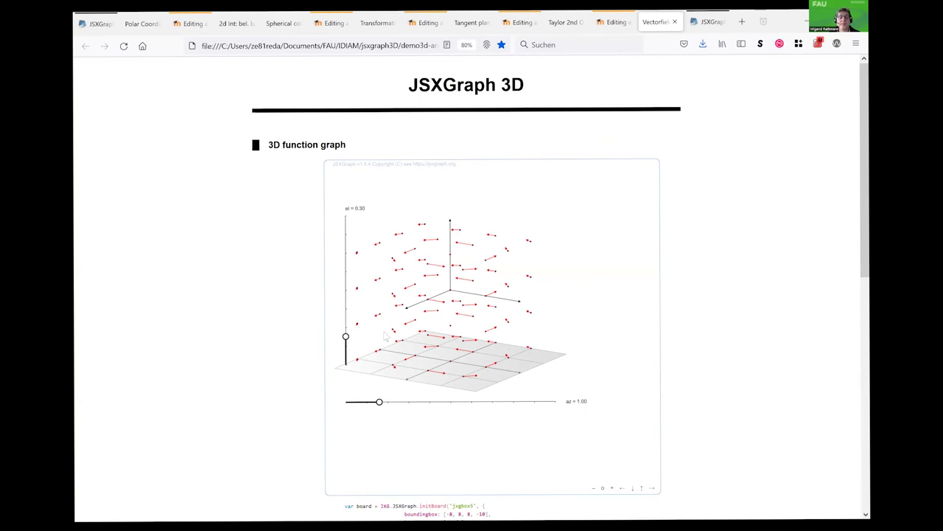
mouse_move(351, 343)
mouse_down()
mouse_move(351, 283)
mouse_move(352, 326)
mouse_up()
drag(380, 403, 405, 401)
drag(346, 318, 345, 245)
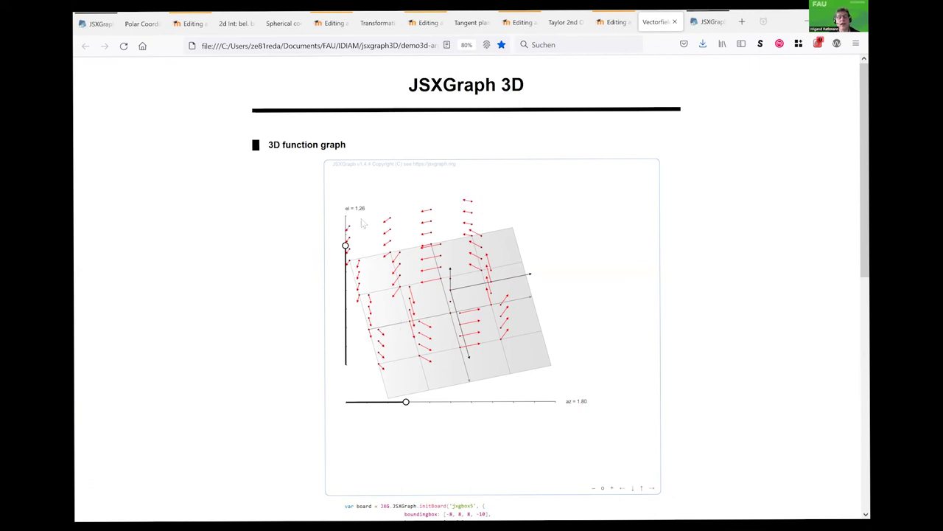
mouse_move(345, 245)
mouse_down()
mouse_move(346, 265)
mouse_move(346, 254)
mouse_up()
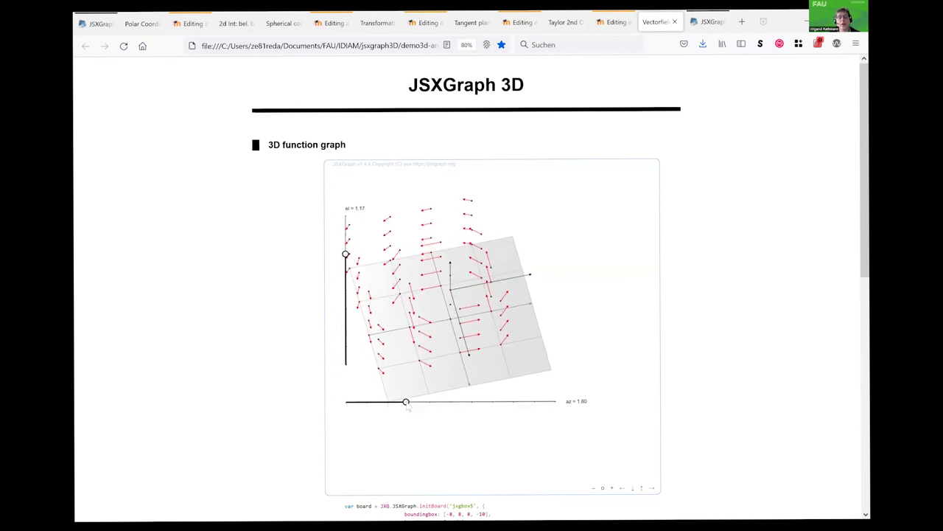
drag(406, 404, 436, 409)
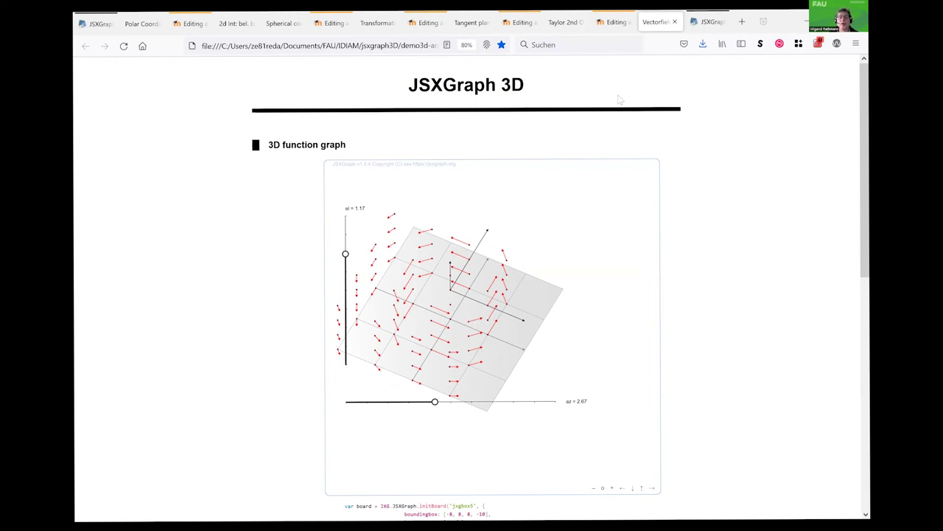
Return to the question bank from the Hessian question and open Example Vectorfield (curl) for editing.
click(612, 23)
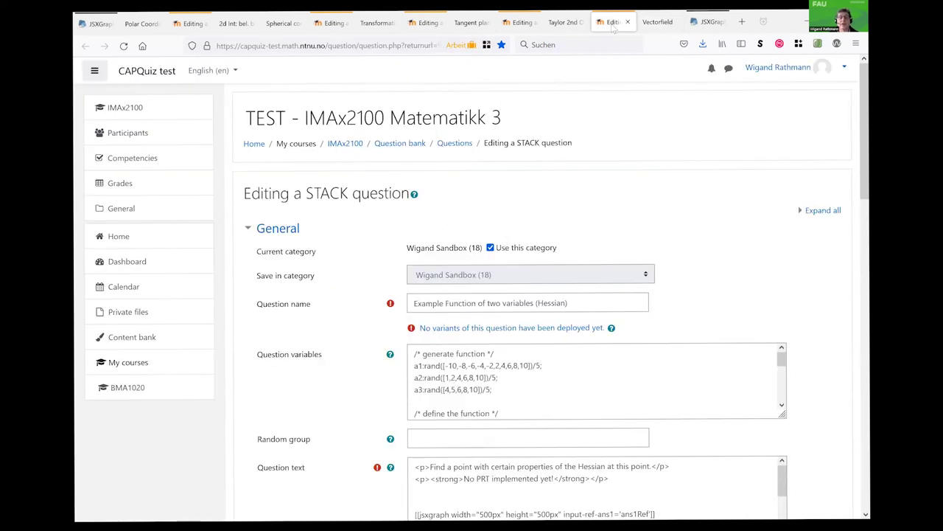
click(457, 143)
scroll(442, 346, down, 3)
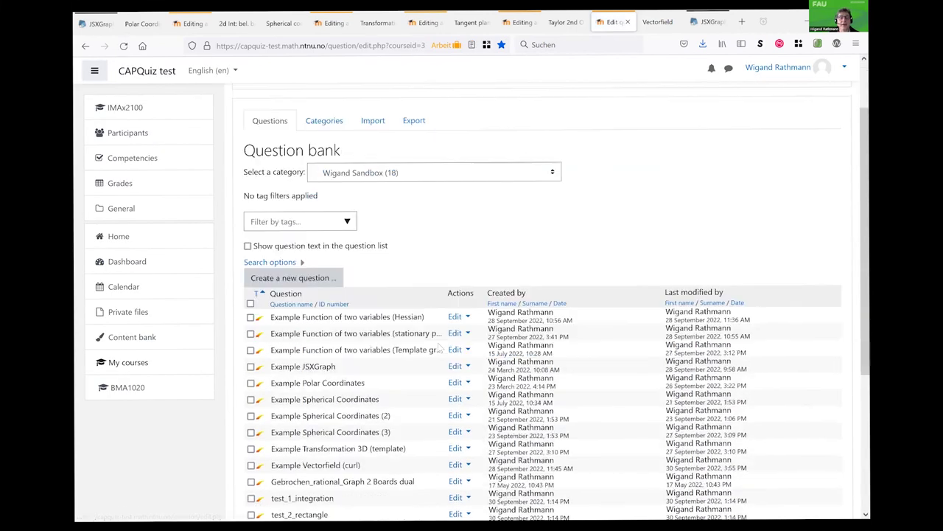
scroll(438, 347, down, 2)
scroll(439, 348, up, 1)
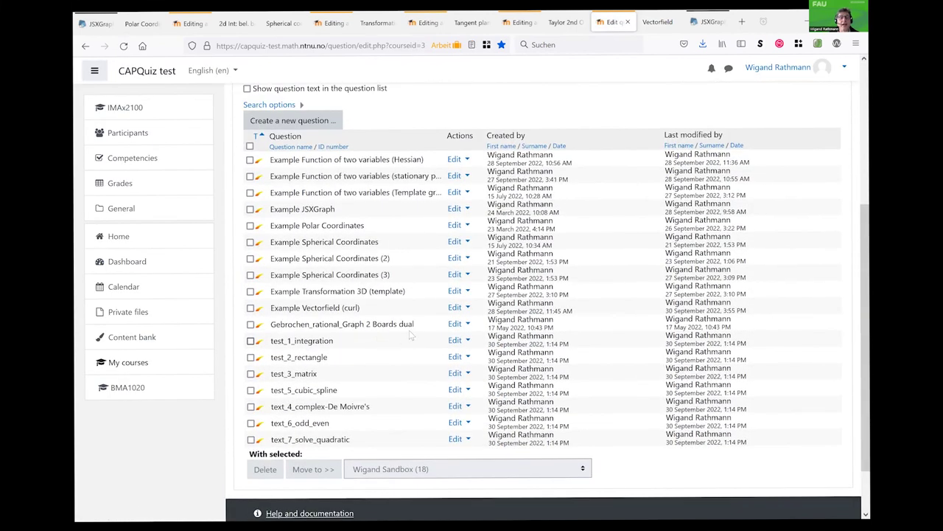
click(457, 307)
click(372, 327)
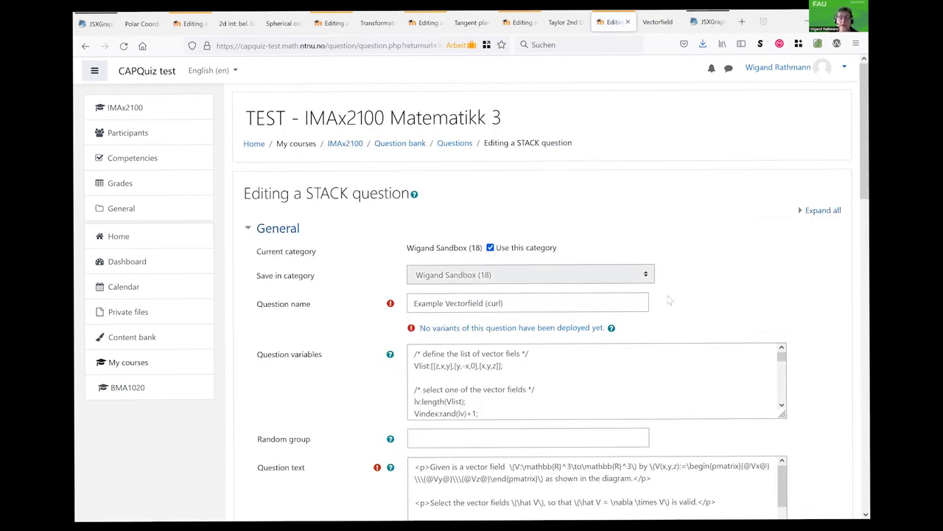
In the question variables, find the Vlist definition and highlight its list of three vector fields.
scroll(669, 295, down, 3)
scroll(669, 296, down, 5)
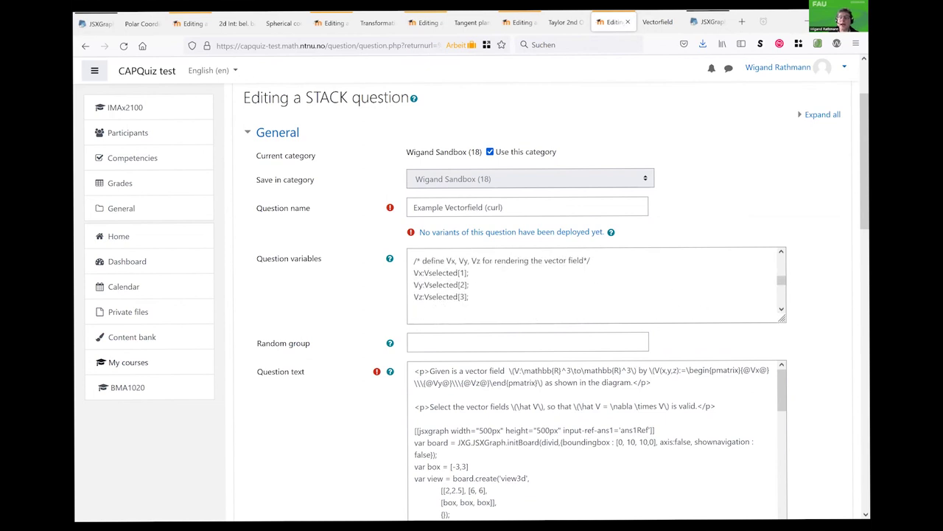
scroll(557, 295, down, 1)
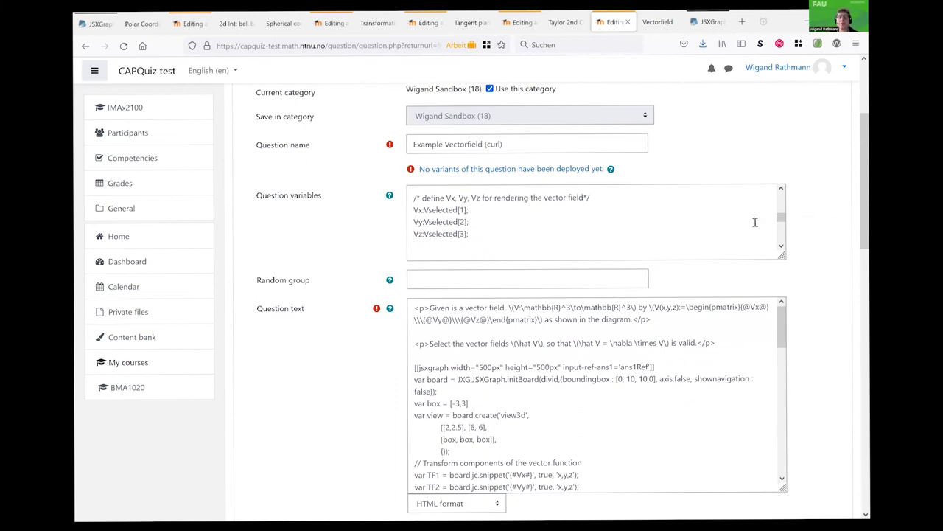
drag(782, 218, 782, 193)
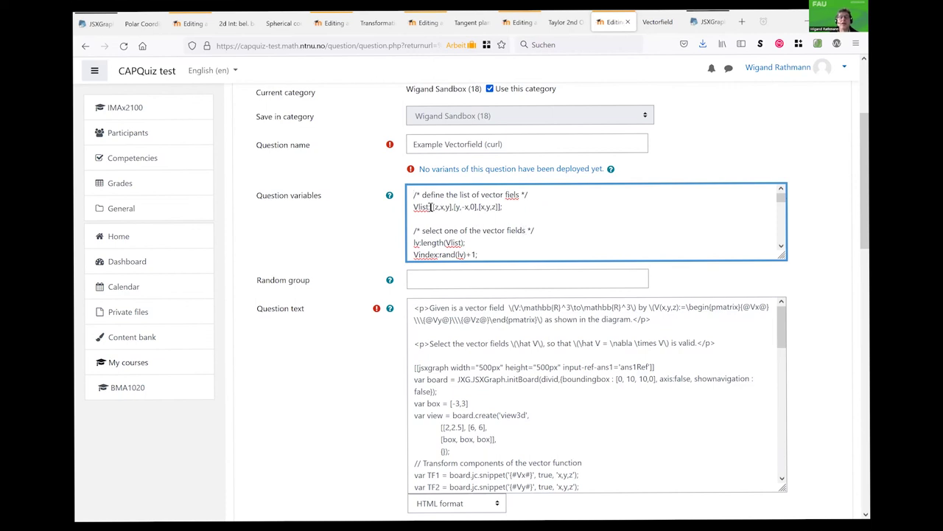
drag(432, 208, 505, 208)
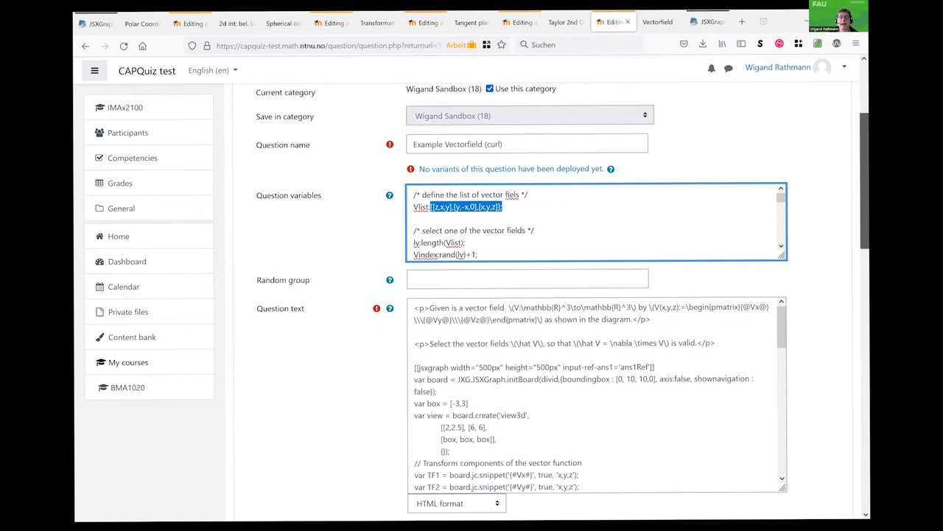
Open the preview of the Example Vectorfield (curl) question.
scroll(563, 303, down, 1)
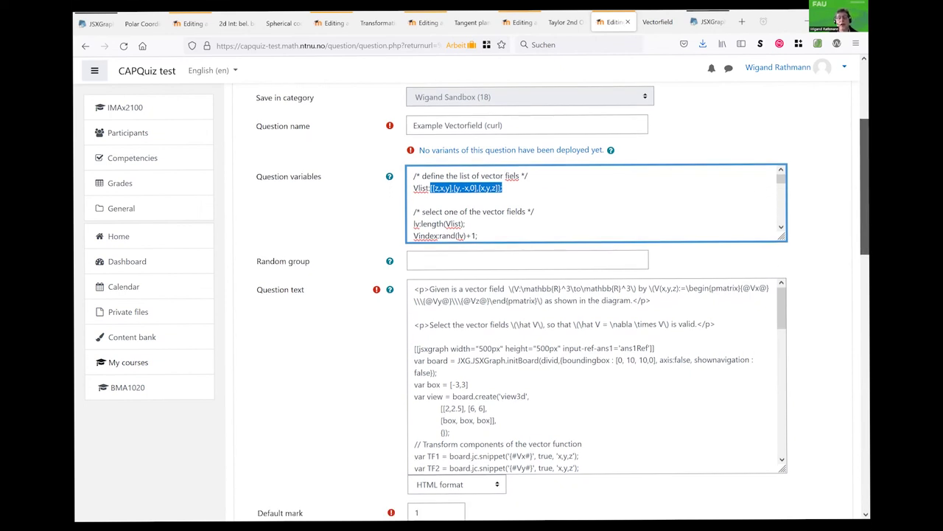
scroll(563, 303, down, 1)
scroll(563, 302, down, 1)
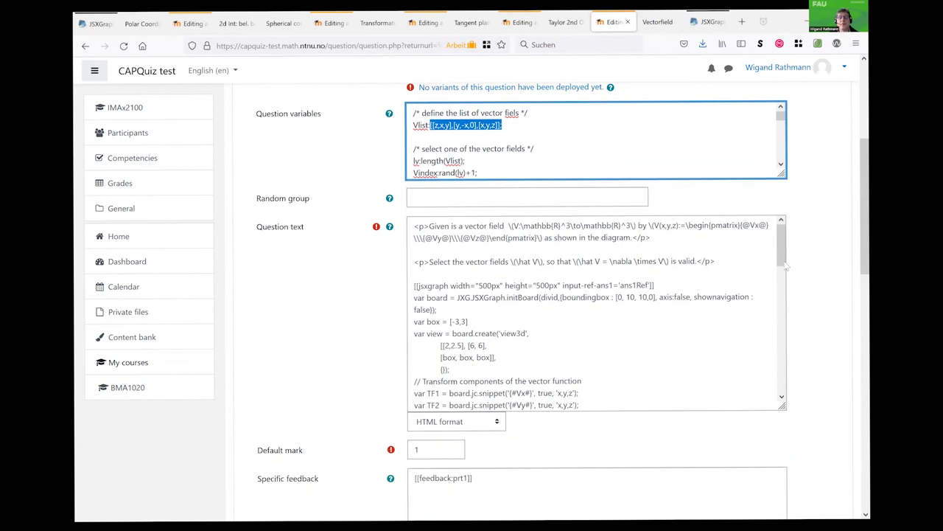
scroll(850, 389, down, 12)
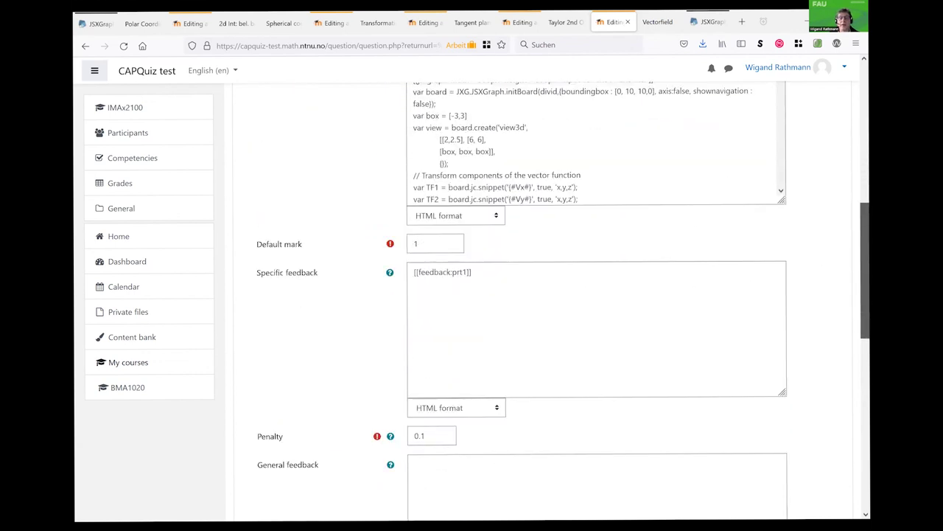
scroll(849, 389, down, 4)
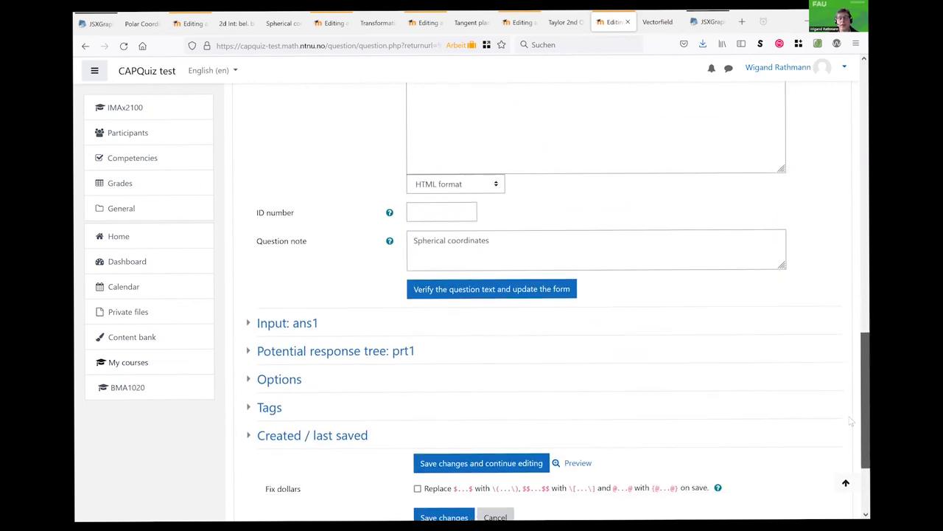
click(580, 463)
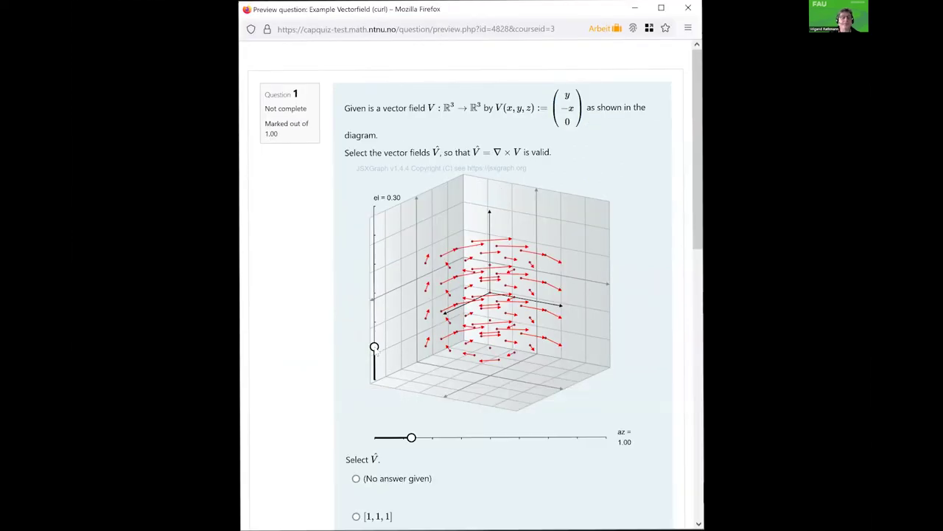
Rotate the previewed vector field to el 0.83 and az 1.43, and review the answer options and the curl task statement.
drag(374, 347, 375, 288)
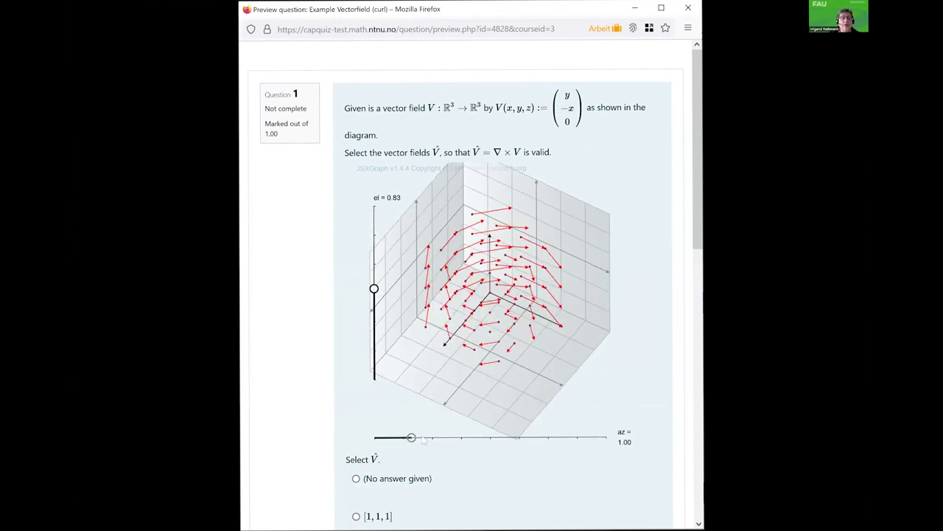
mouse_move(411, 437)
mouse_down()
mouse_move(442, 437)
mouse_move(428, 437)
mouse_up()
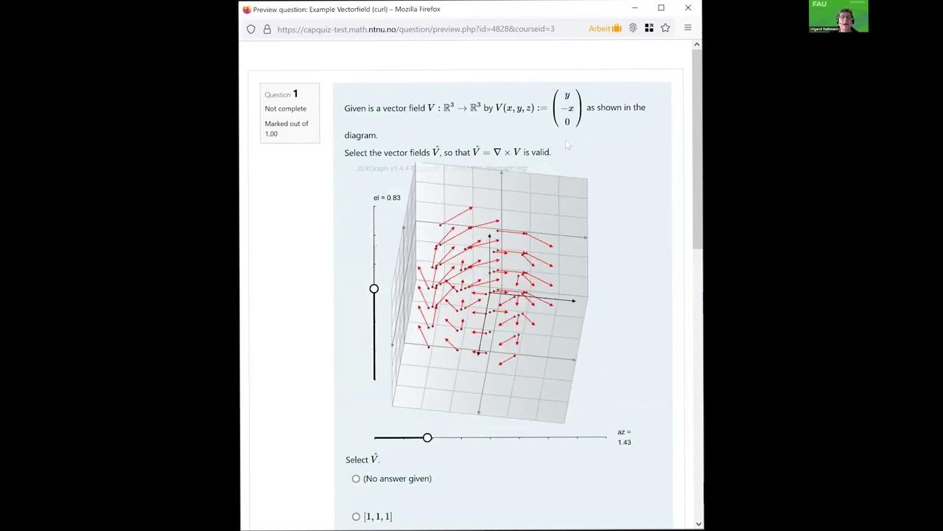
drag(695, 126, 694, 171)
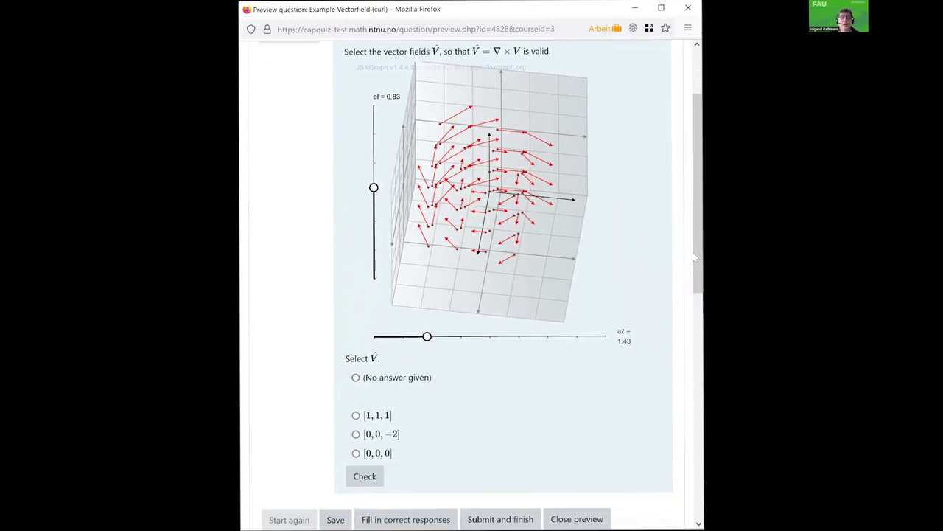
mouse_move(698, 257)
mouse_down()
mouse_move(698, 232)
mouse_move(698, 250)
mouse_up()
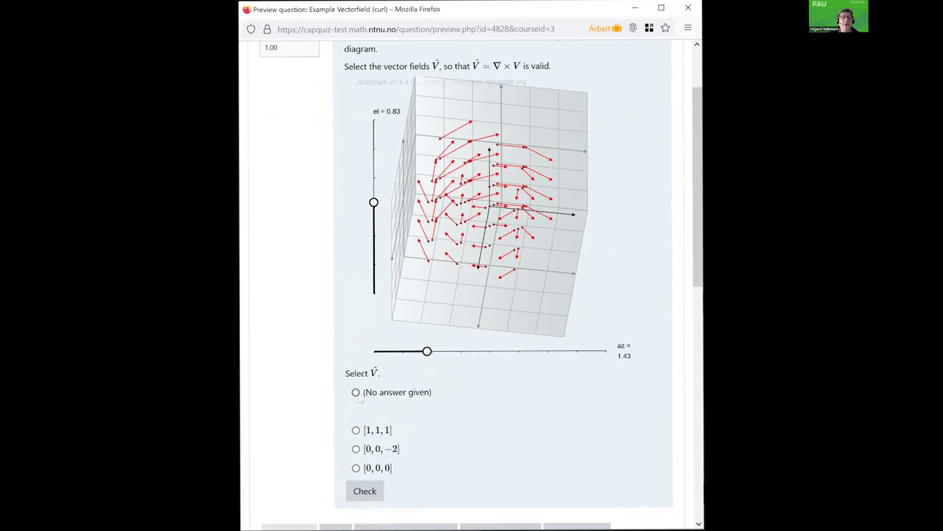
scroll(614, 135, up, 2)
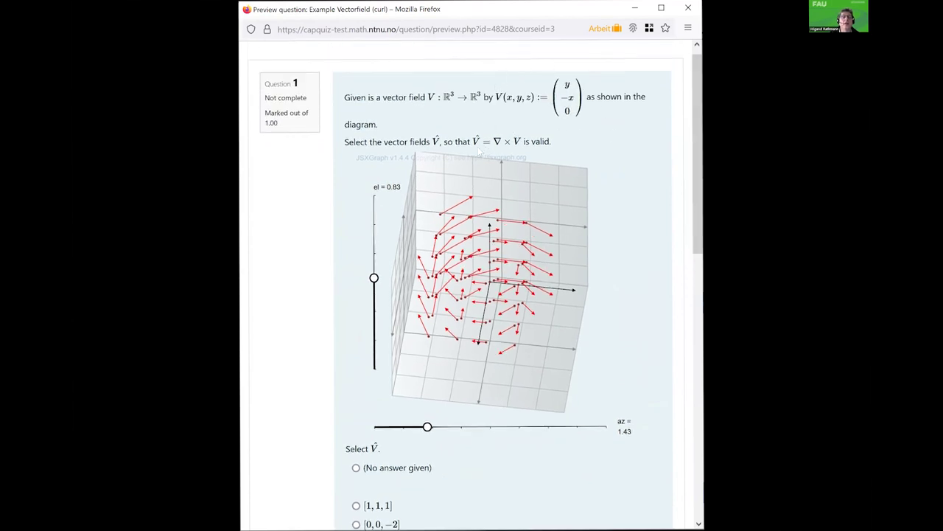
Reload the question preview and restart it with question variant 2.
scroll(451, 386, down, 1)
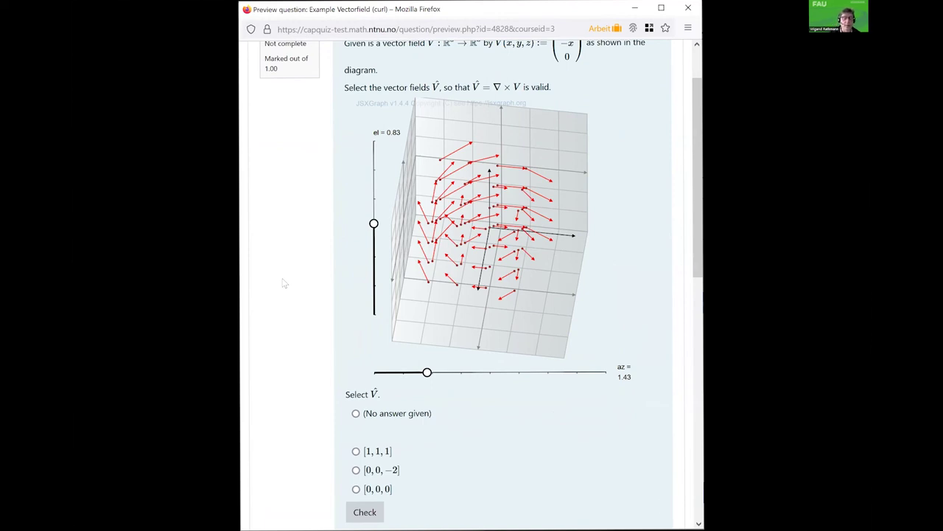
key(F5)
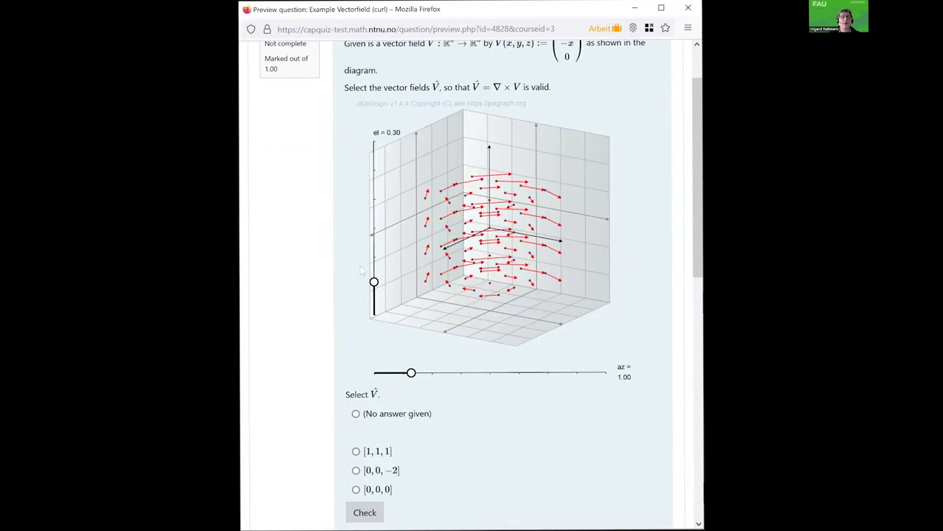
scroll(342, 281, down, 4)
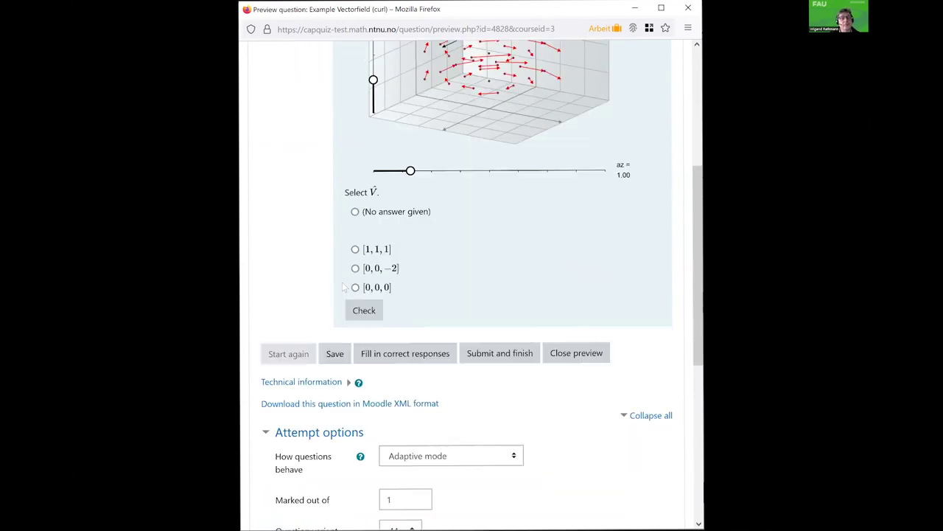
click(391, 510)
scroll(412, 247, up, 5)
click(394, 191)
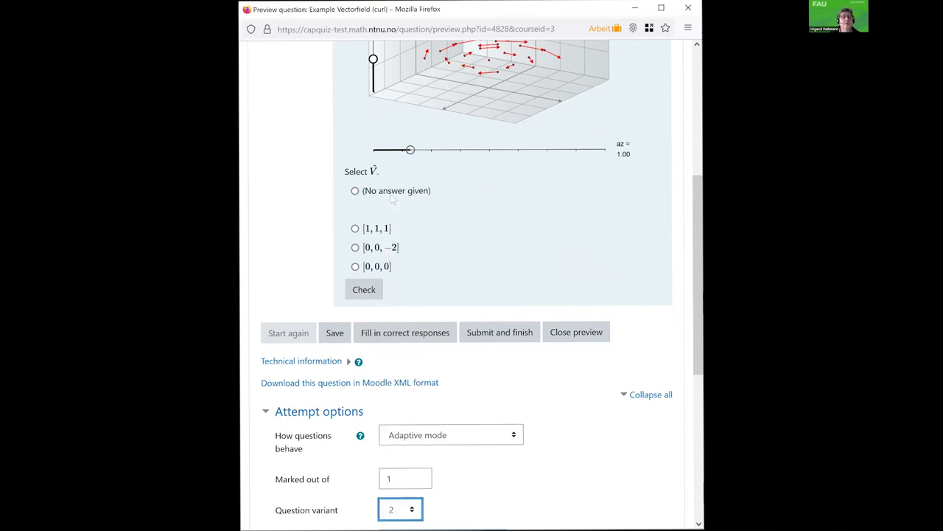
scroll(538, 449, down, 2)
click(412, 424)
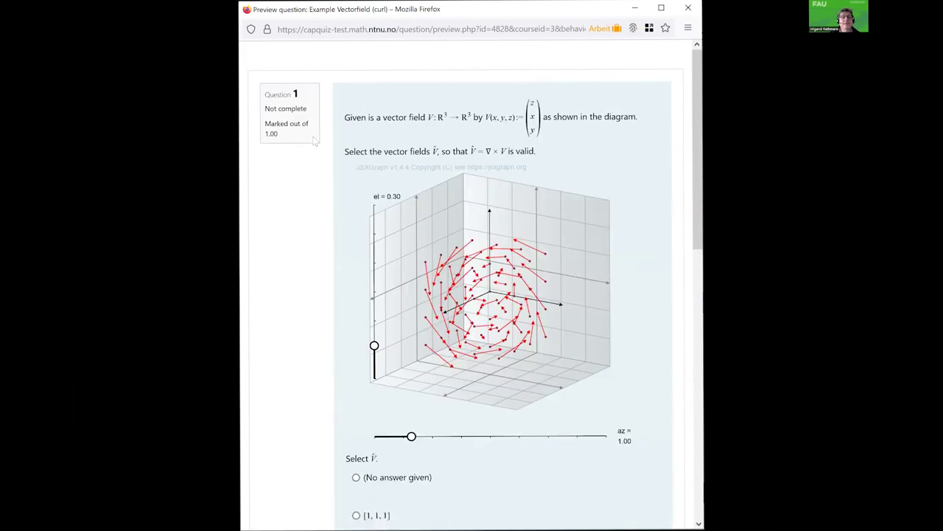
Rotate the 3D vector field of the new variant to el 0.50 and az 2.12 to examine it.
scroll(694, 153, down, 1)
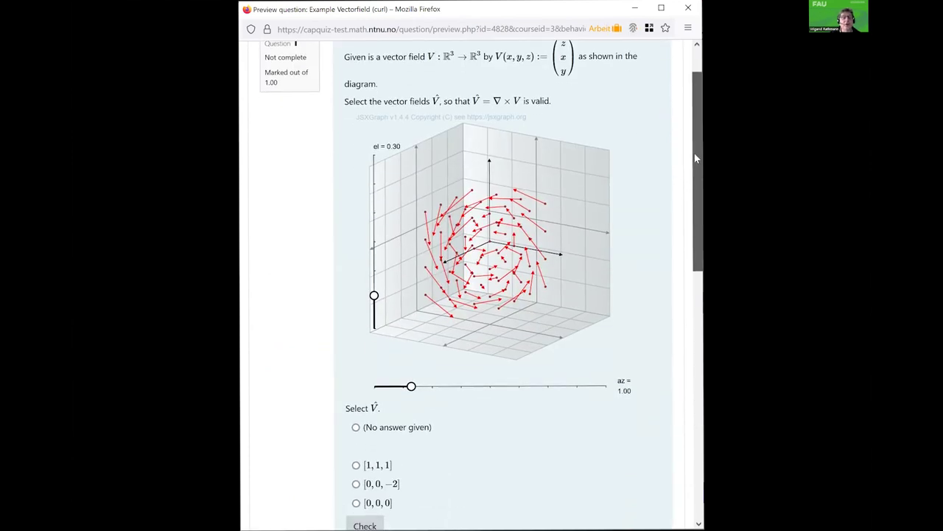
drag(374, 295, 358, 318)
mouse_move(411, 387)
mouse_down()
mouse_move(494, 386)
mouse_move(408, 386)
mouse_up()
drag(374, 318, 372, 257)
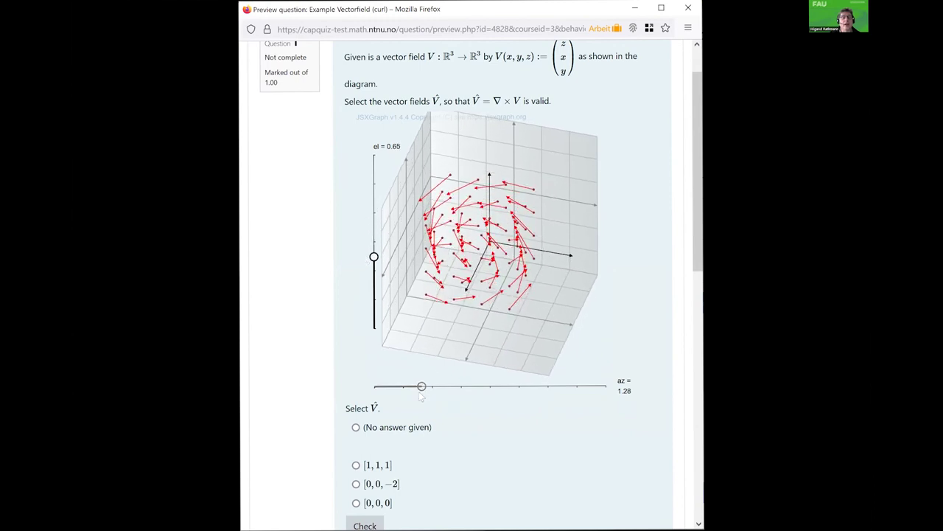
mouse_move(421, 386)
mouse_down()
mouse_move(458, 386)
mouse_move(420, 387)
mouse_up()
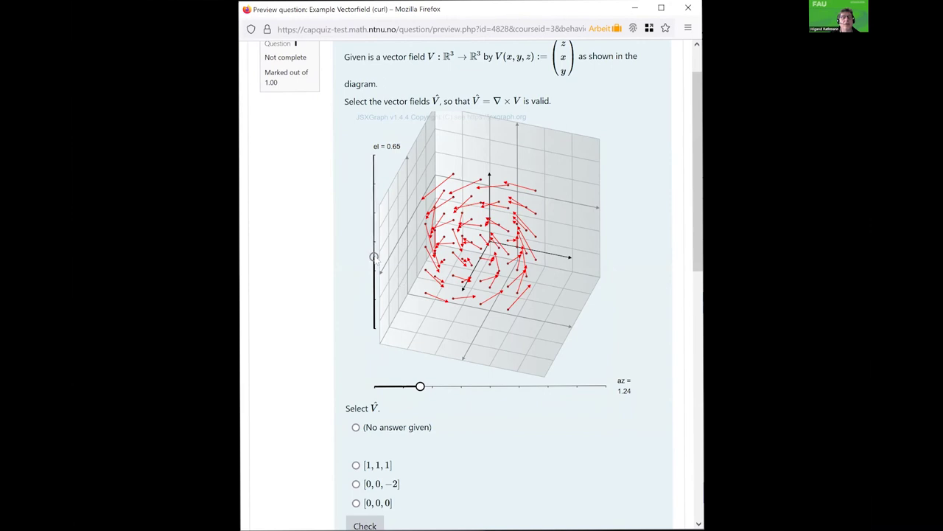
drag(373, 257, 373, 247)
drag(361, 298, 355, 342)
drag(355, 307, 360, 251)
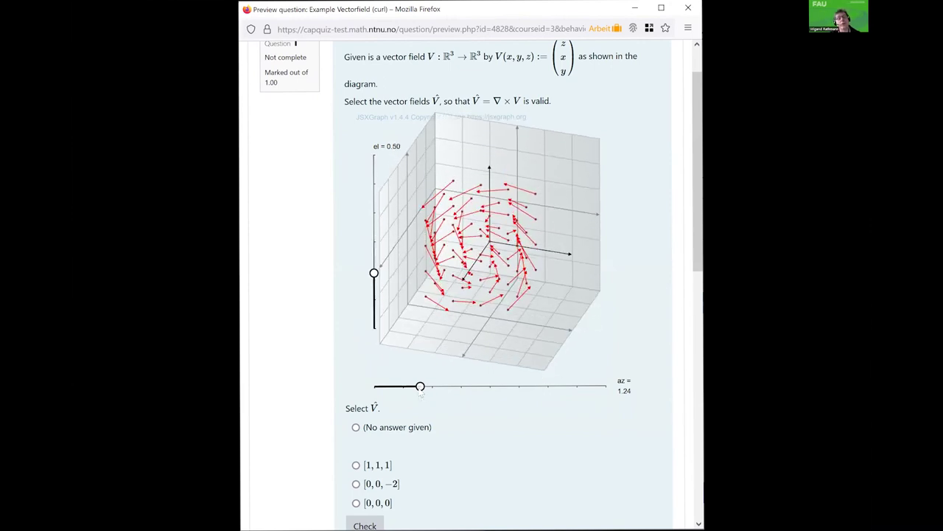
drag(420, 386, 454, 392)
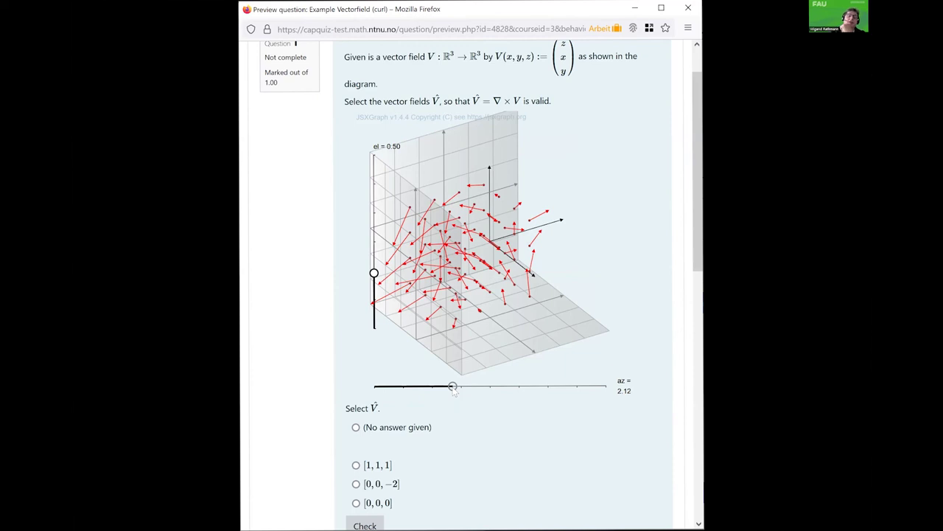
Switch from the question preview to the presentation slides and go back to slide 15, Draw vector fields.
drag(694, 185, 700, 199)
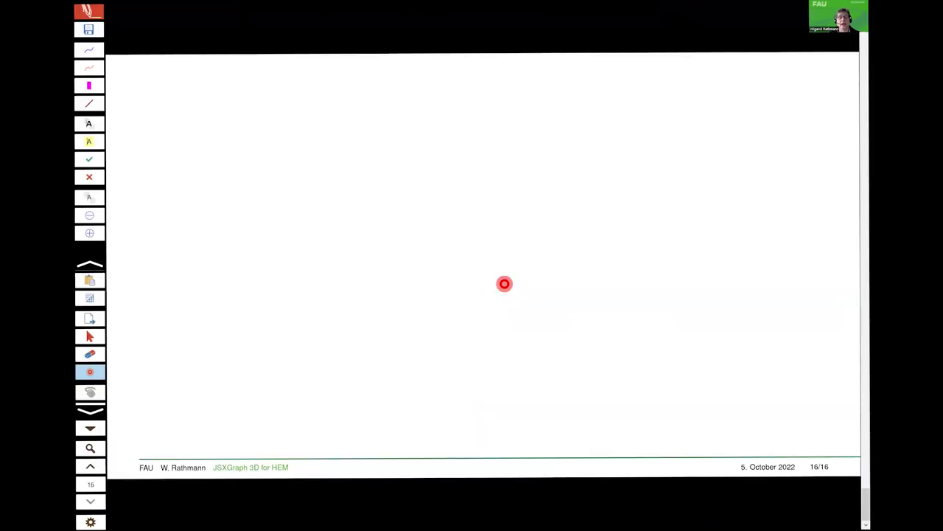
key(Page_Up)
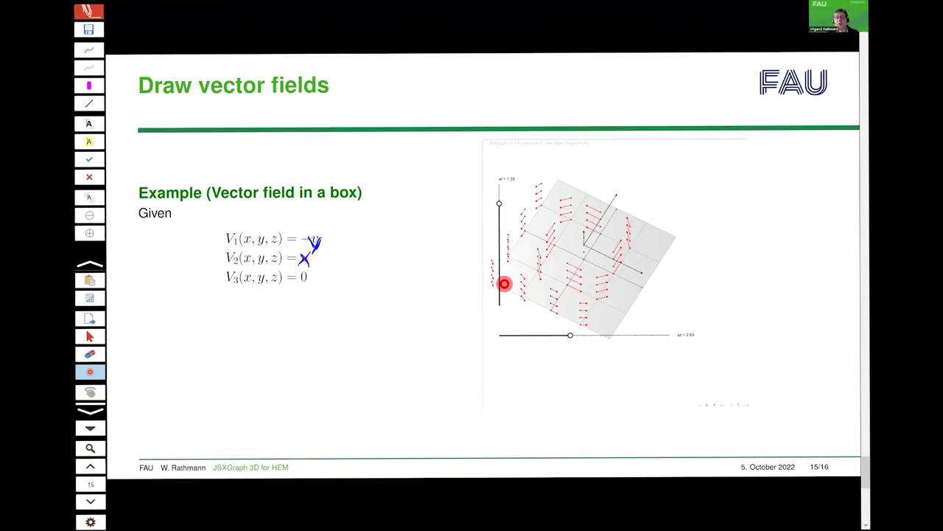